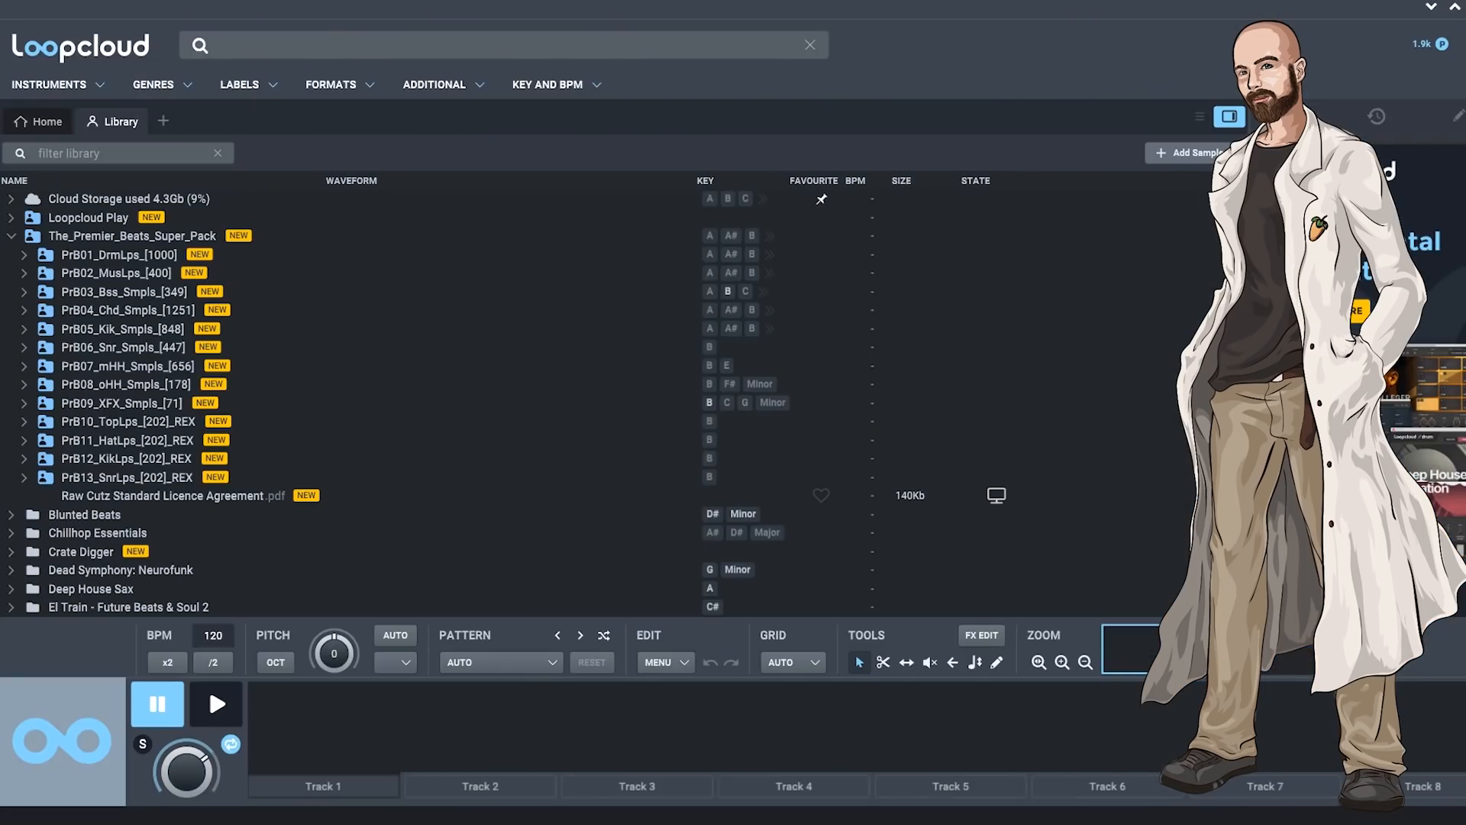
- Expand the PrB02_MusLps folder and cut short the slice at 2.1 of the BuSTa#_MusLp_90_Am.wav loop, leaving a gap after it
click(25, 273)
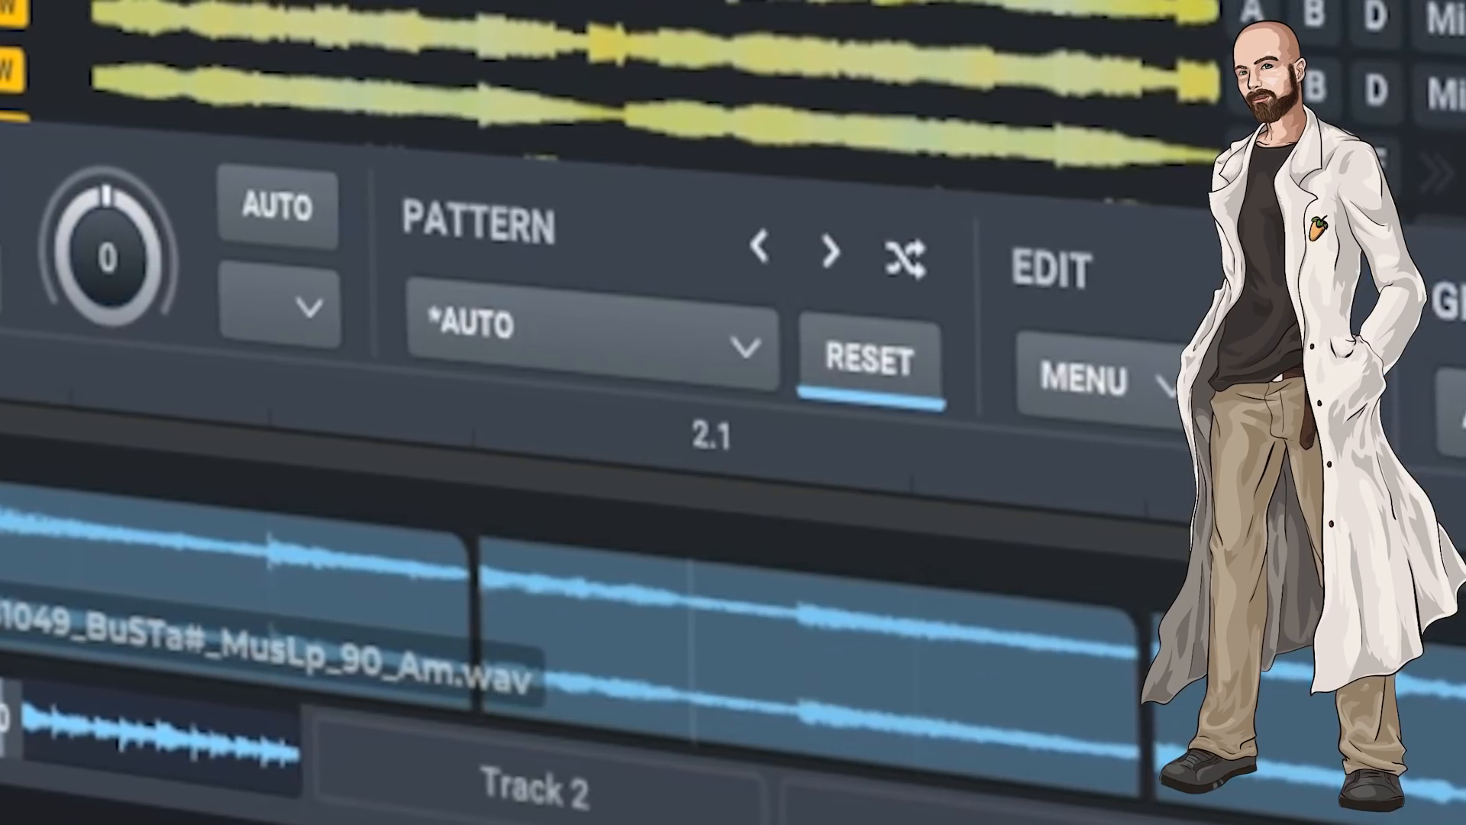
click(916, 657)
key(Delete)
drag(481, 626, 916, 665)
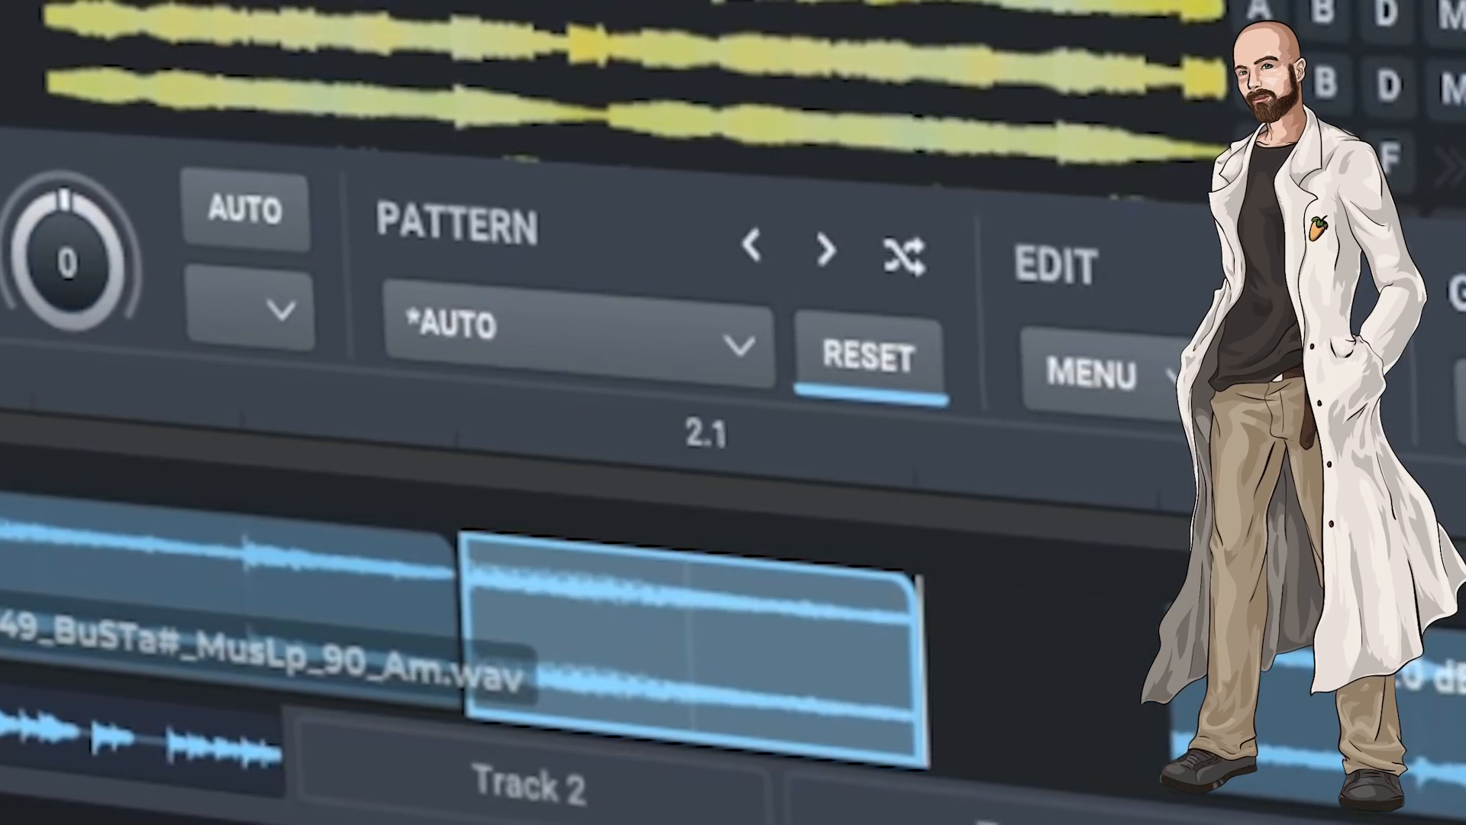
- Set the pitch of the slice at 2.1 to -2.00 and reverse the slice
key(p)
drag(688, 645, 688, 656)
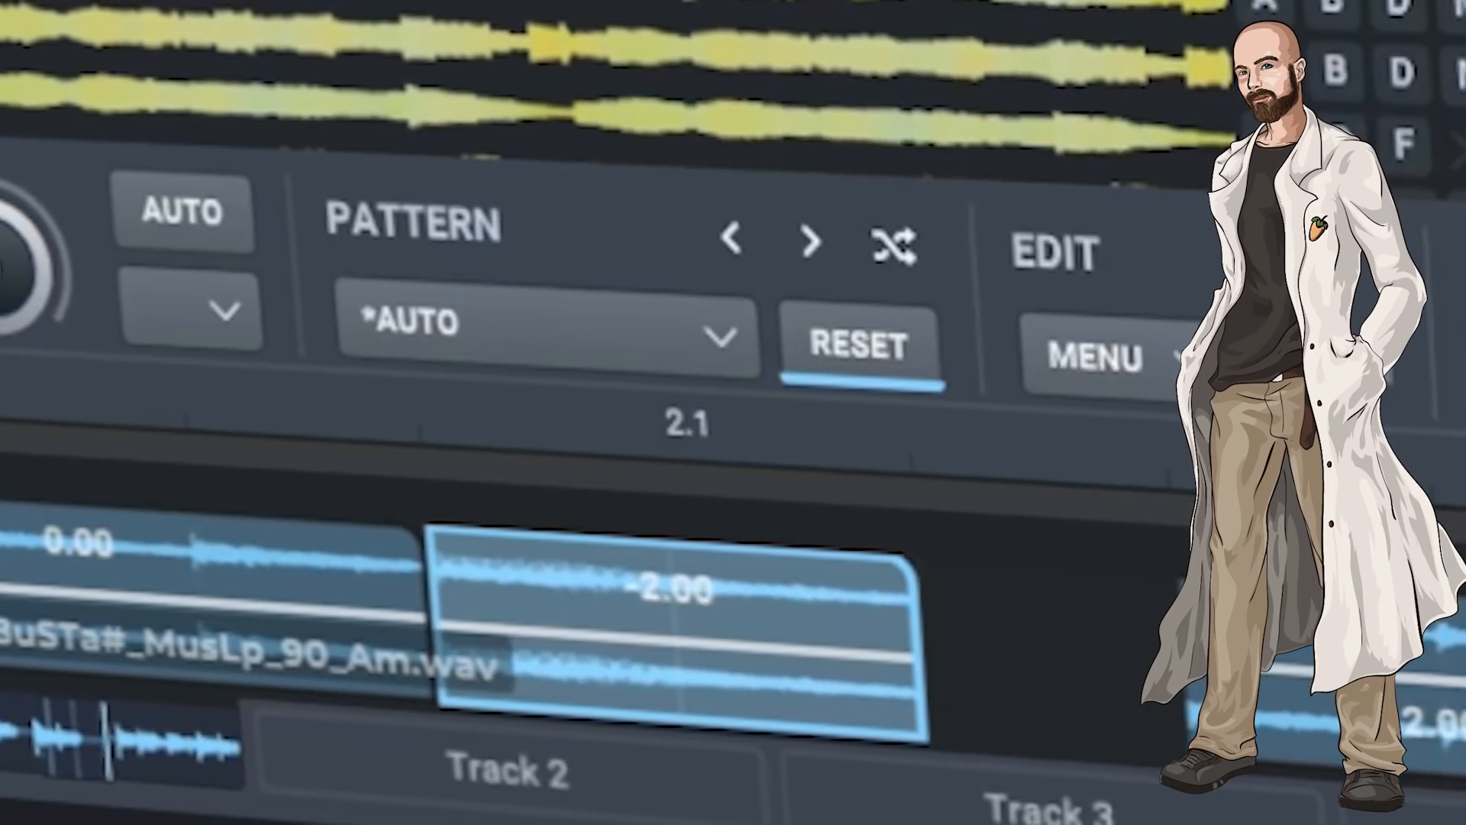
key(p)
key(r)
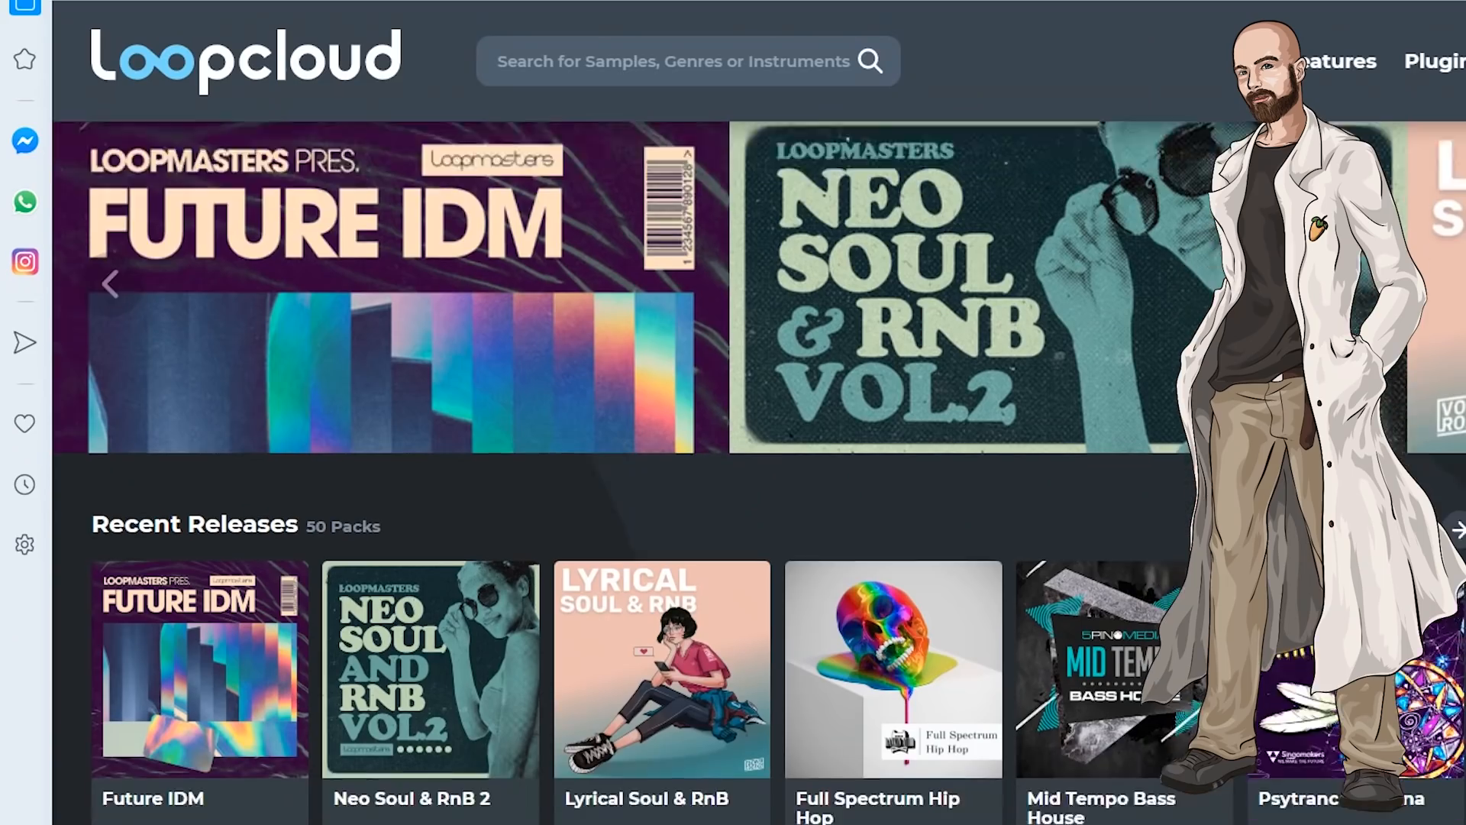
- Browse the sounds on the Loopcloud website and preview LTNY_120_Dm_RhythmSlave_Rhodes.wav
scroll(733, 459, down, 4)
scroll(733, 458, down, 7)
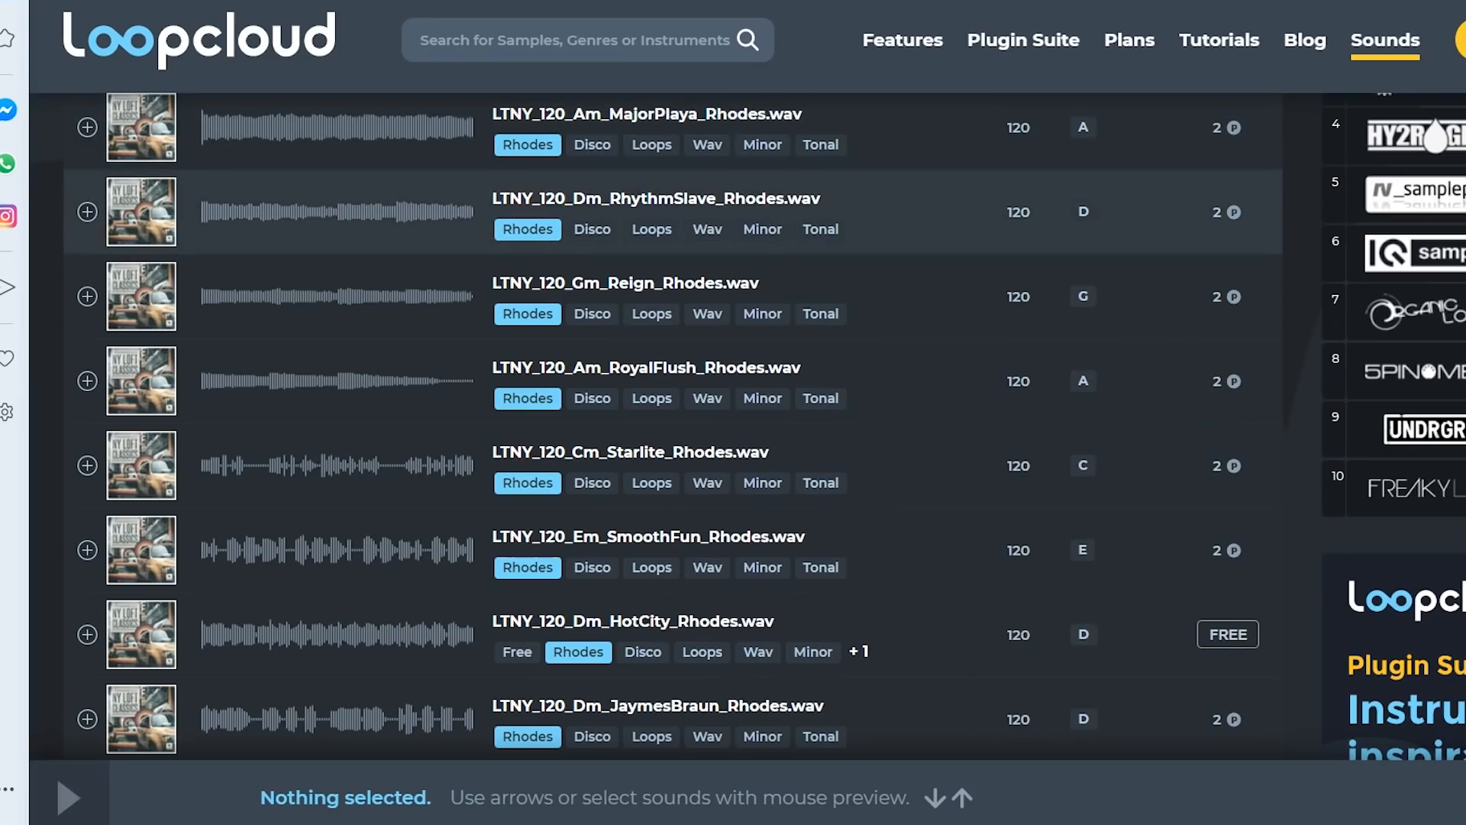
click(672, 212)
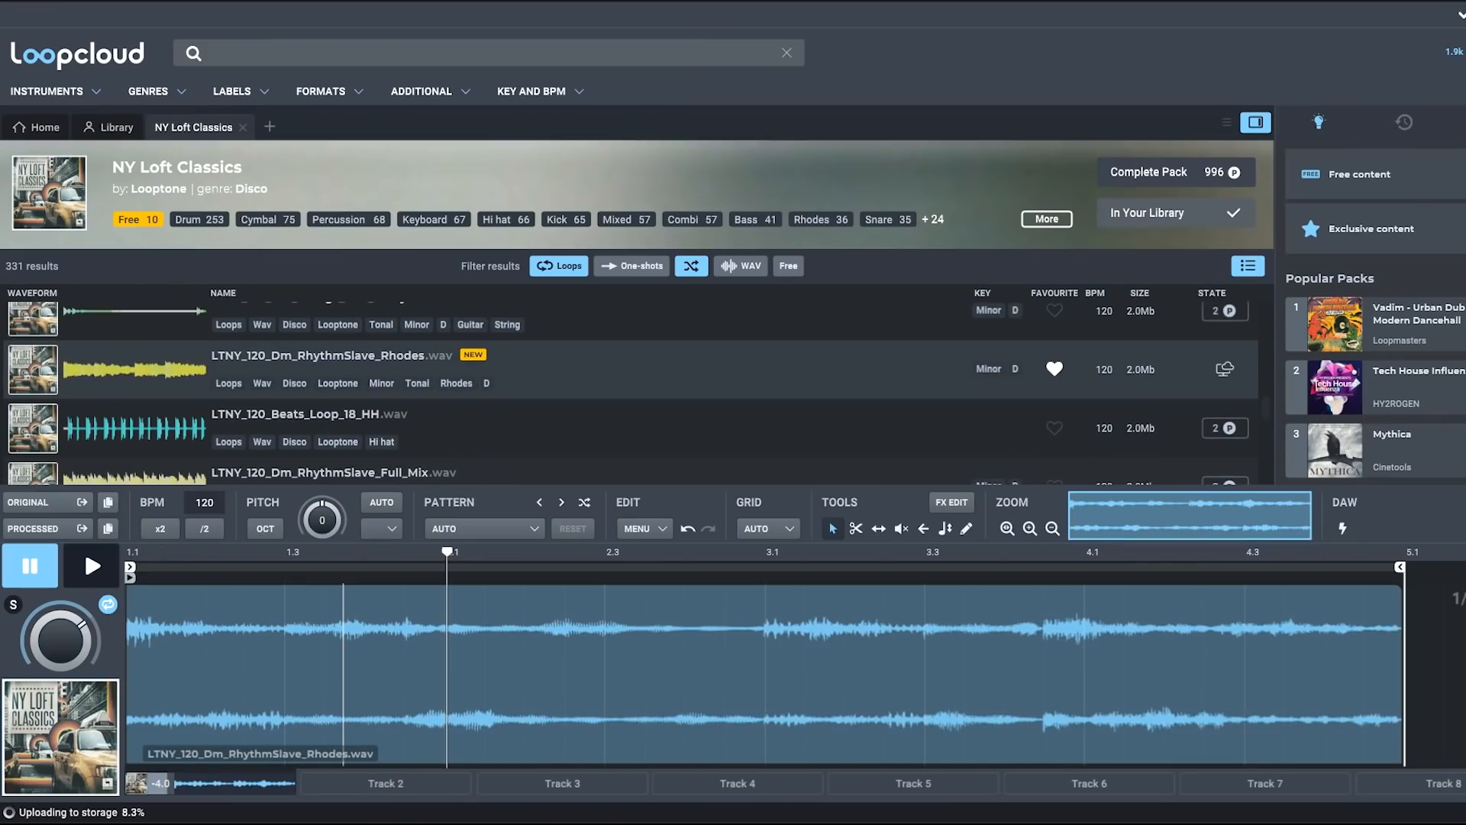
- Play LTNY_120_Dm_RhythmSlave_Rhodes.wav on Track 1 in the Loopcloud app with the tempo set to 88 BPM
key(space)
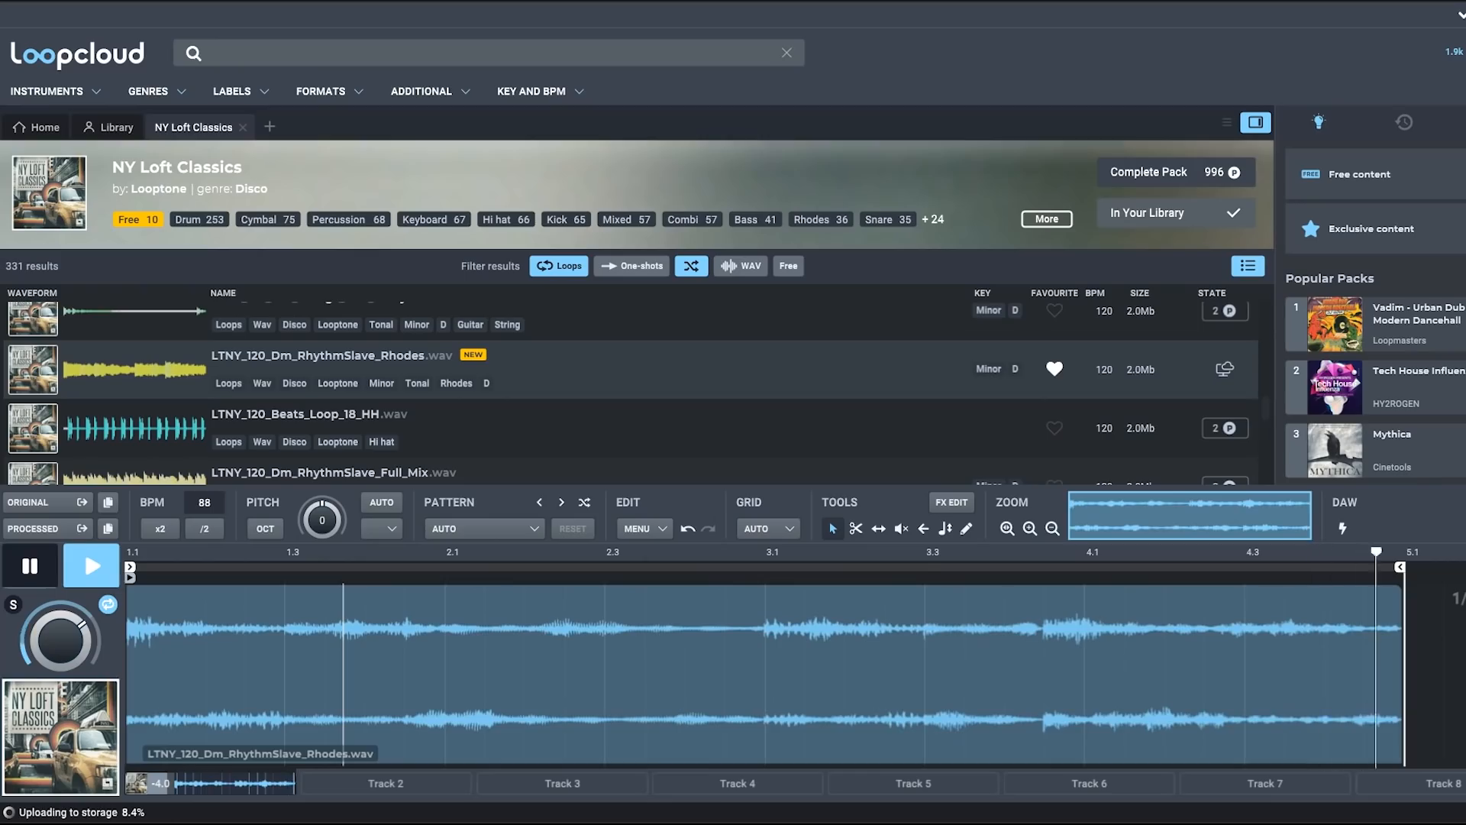
key(space)
- Make Track 2 active and search for "rawcutz", browsing through the label's exclusive packs
click(386, 783)
text(rawcutz)
key(Return)
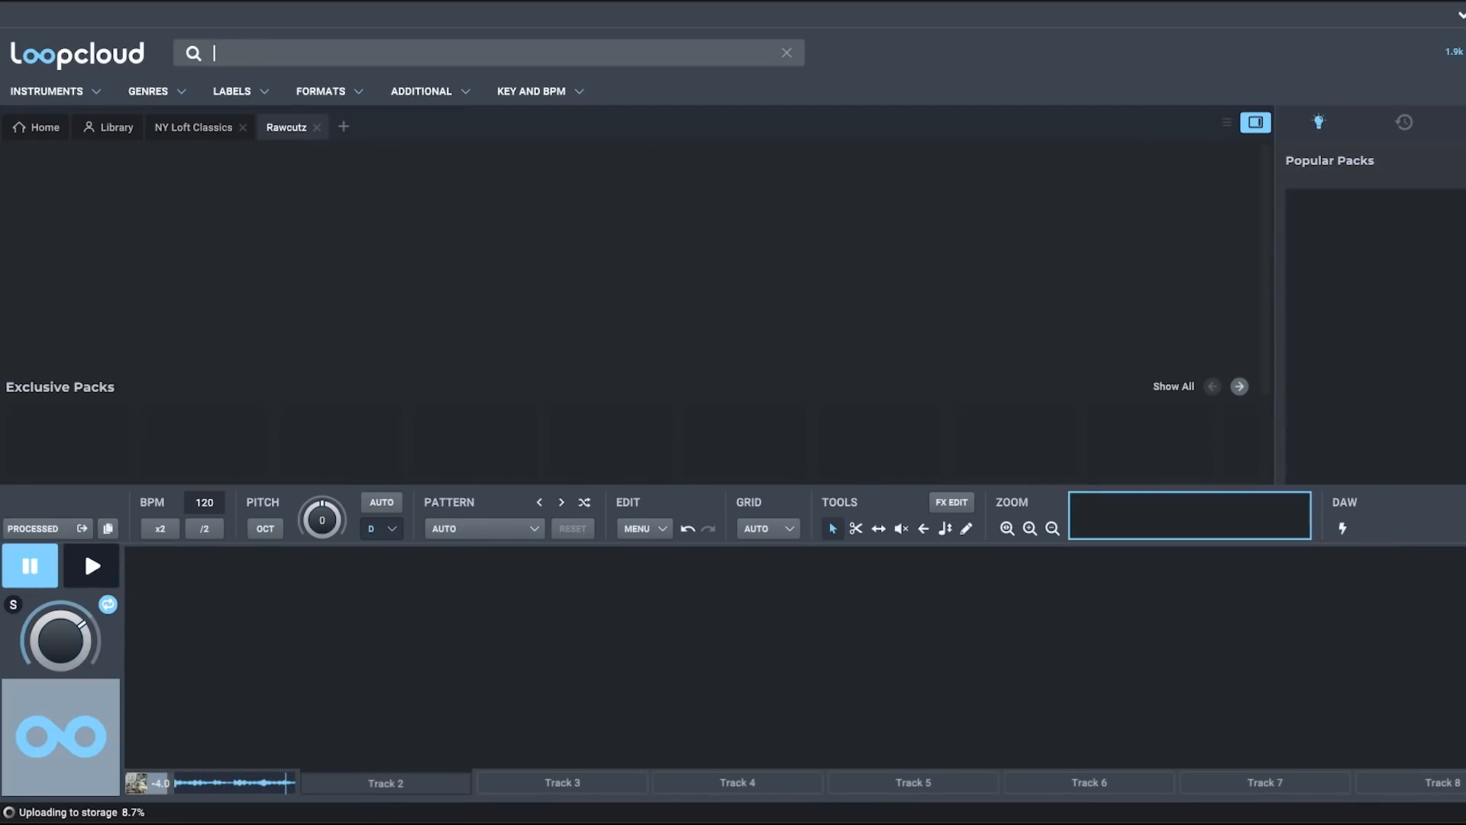
click(1239, 293)
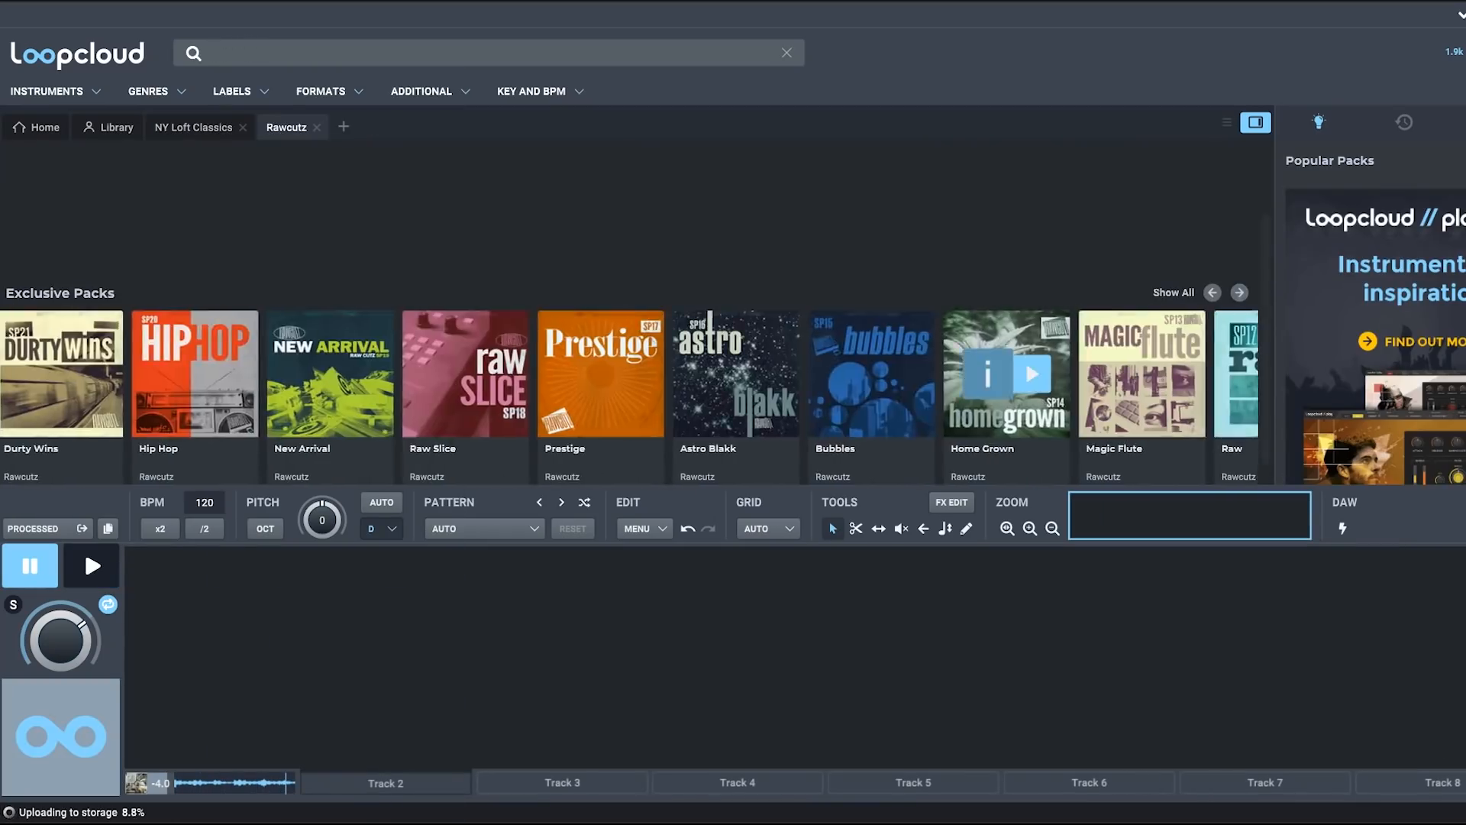
- Open the Home Grown pack and filter its contents to drum loops
click(987, 374)
click(287, 219)
click(559, 266)
- Audition several drum breaks in the Home Grown pack, starting with Raw08_89_Break_Fw2.rx2
scroll(535, 389, down, 5)
click(535, 356)
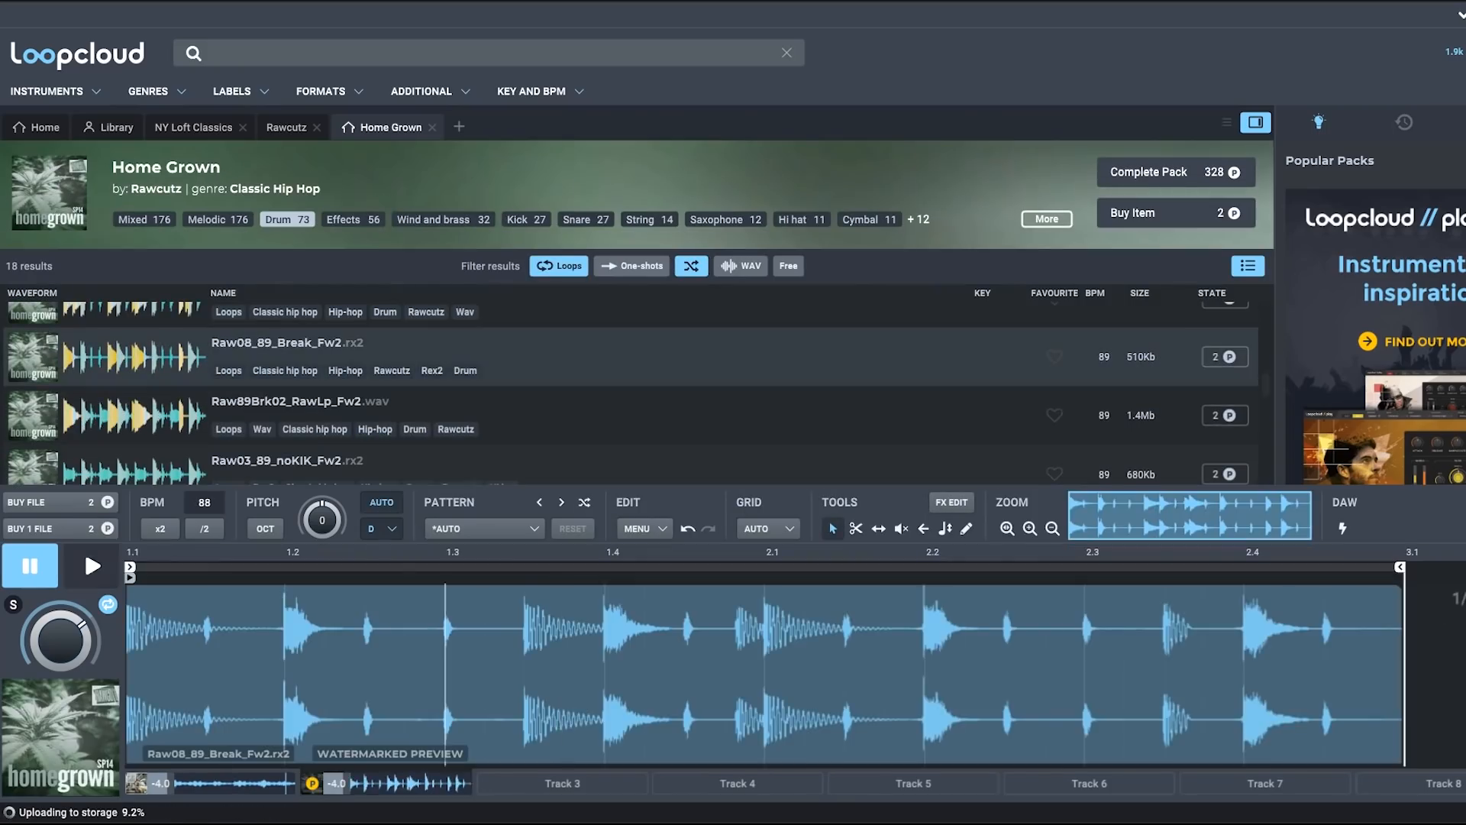
key(space)
key(Down)
key(Down)
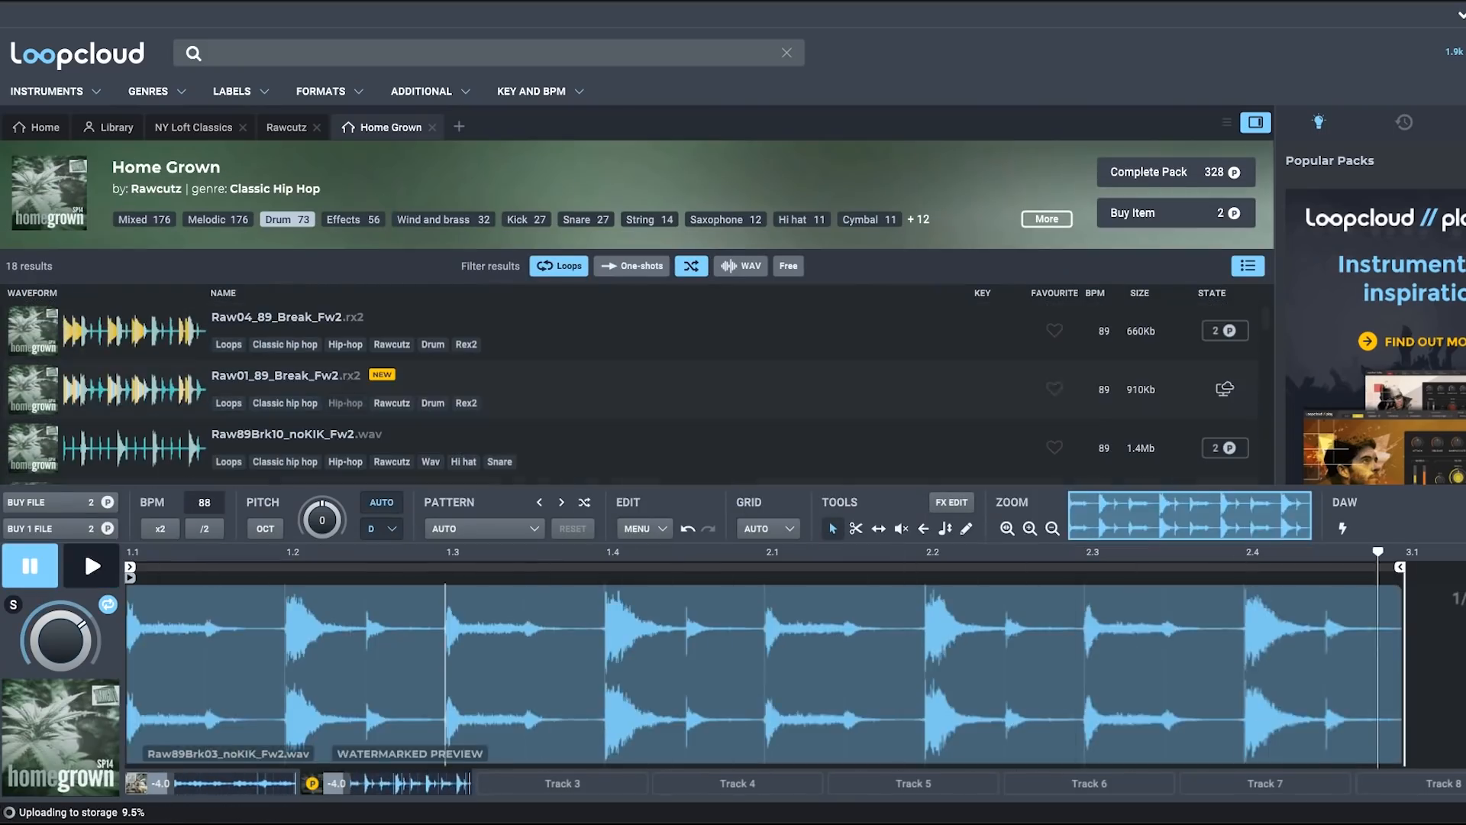
- Load Raw01_89_Break_Fw2.rx2 onto Track 2 and play it together with the rhodes loop
click(535, 390)
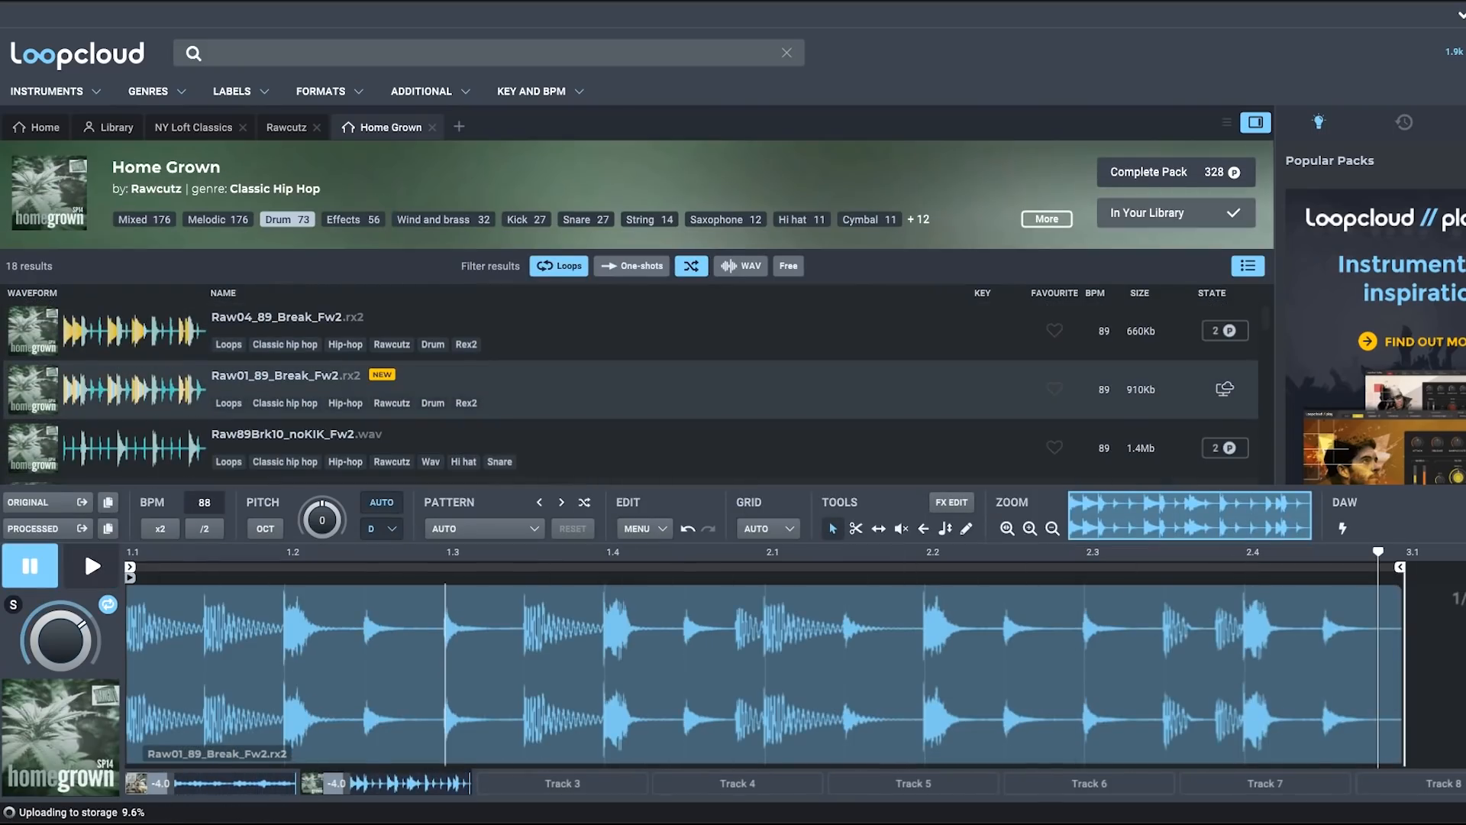
key(space)
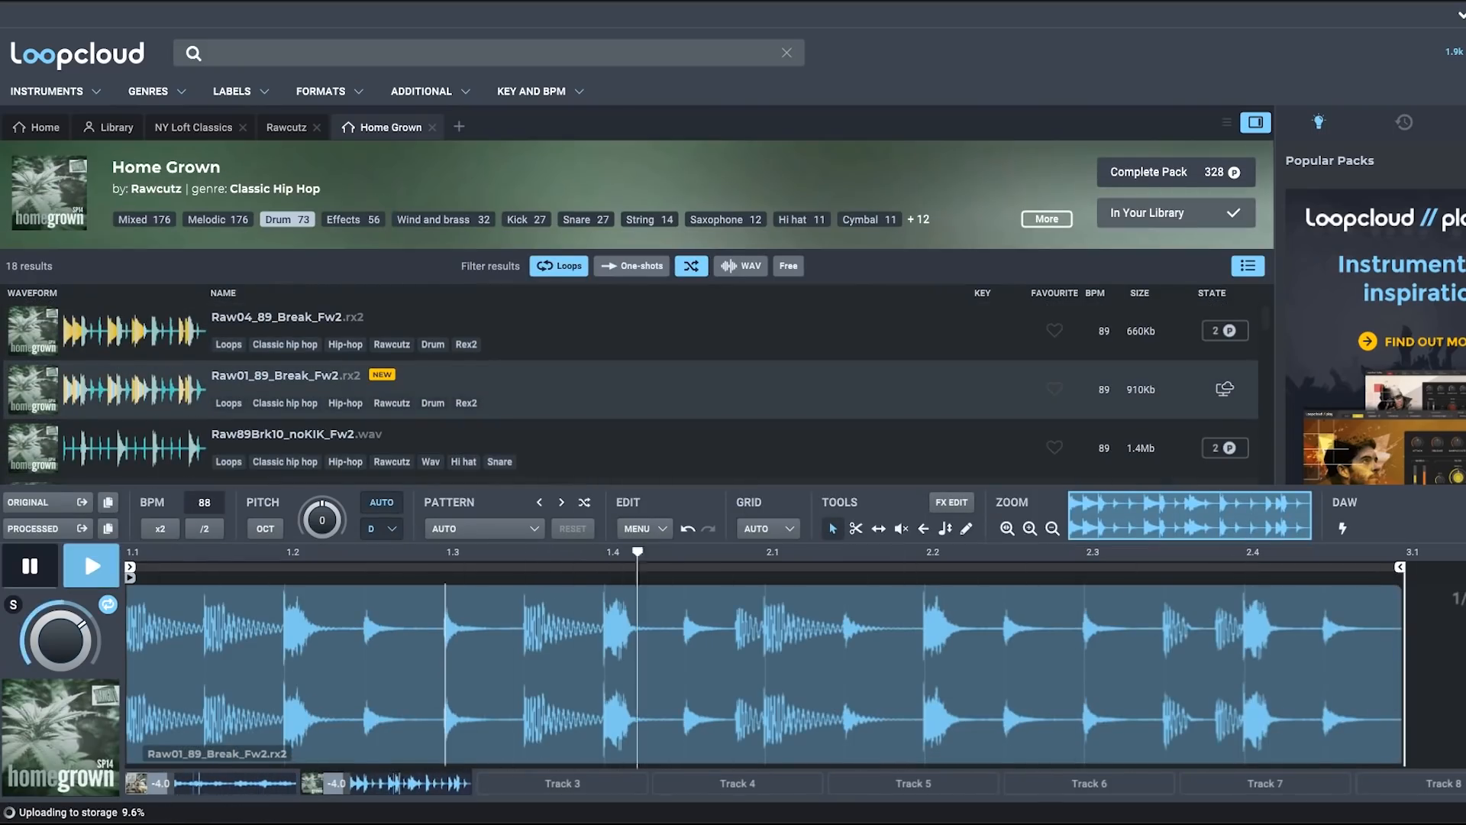
click(92, 566)
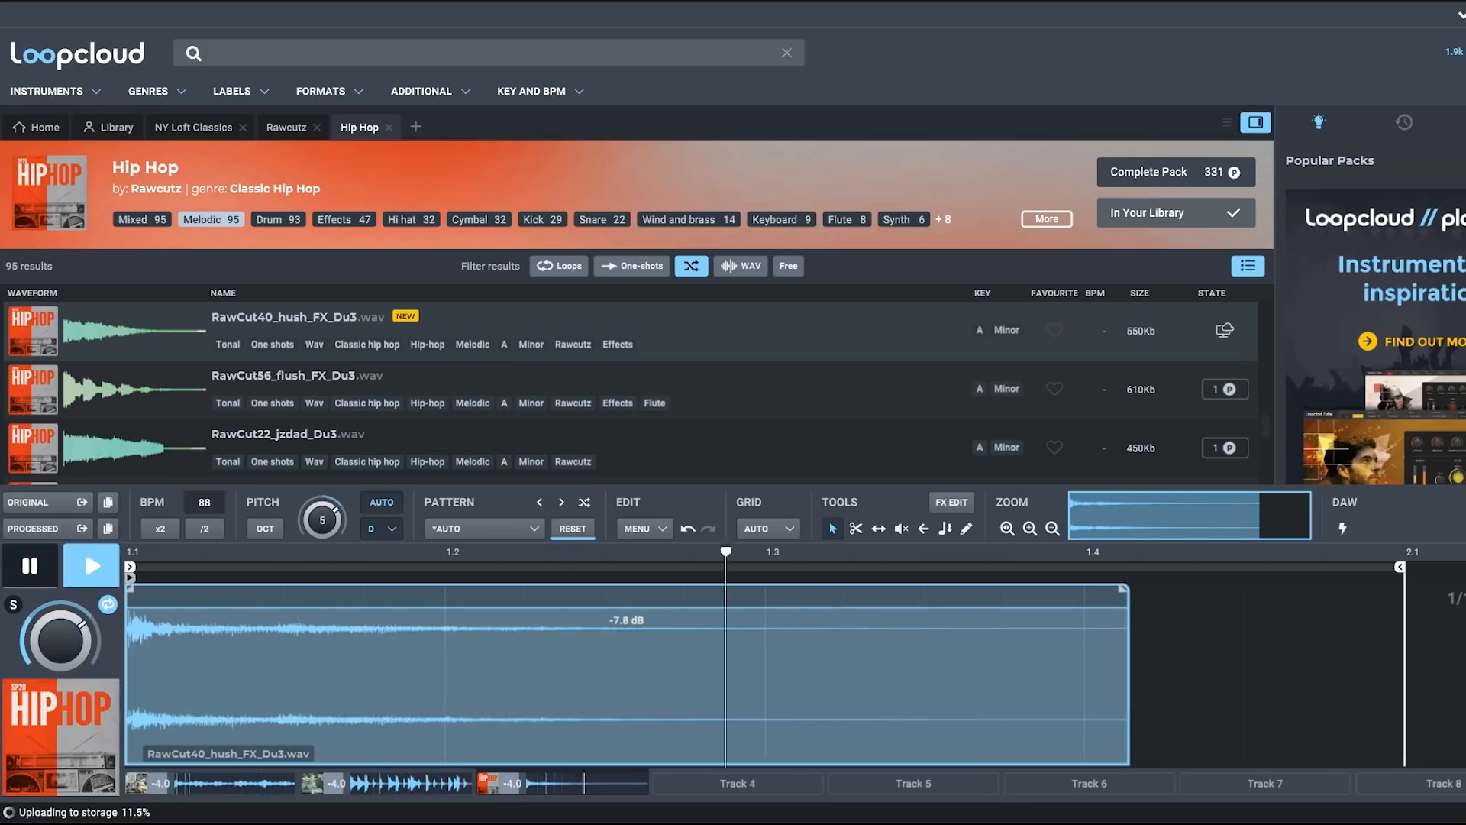
- Extend the loop end of RawCut40_hush_FX_Du3.wav on Track 3 to 3.1 and play the result
drag(1400, 567, 1329, 566)
key(space)
drag(1410, 567, 1329, 567)
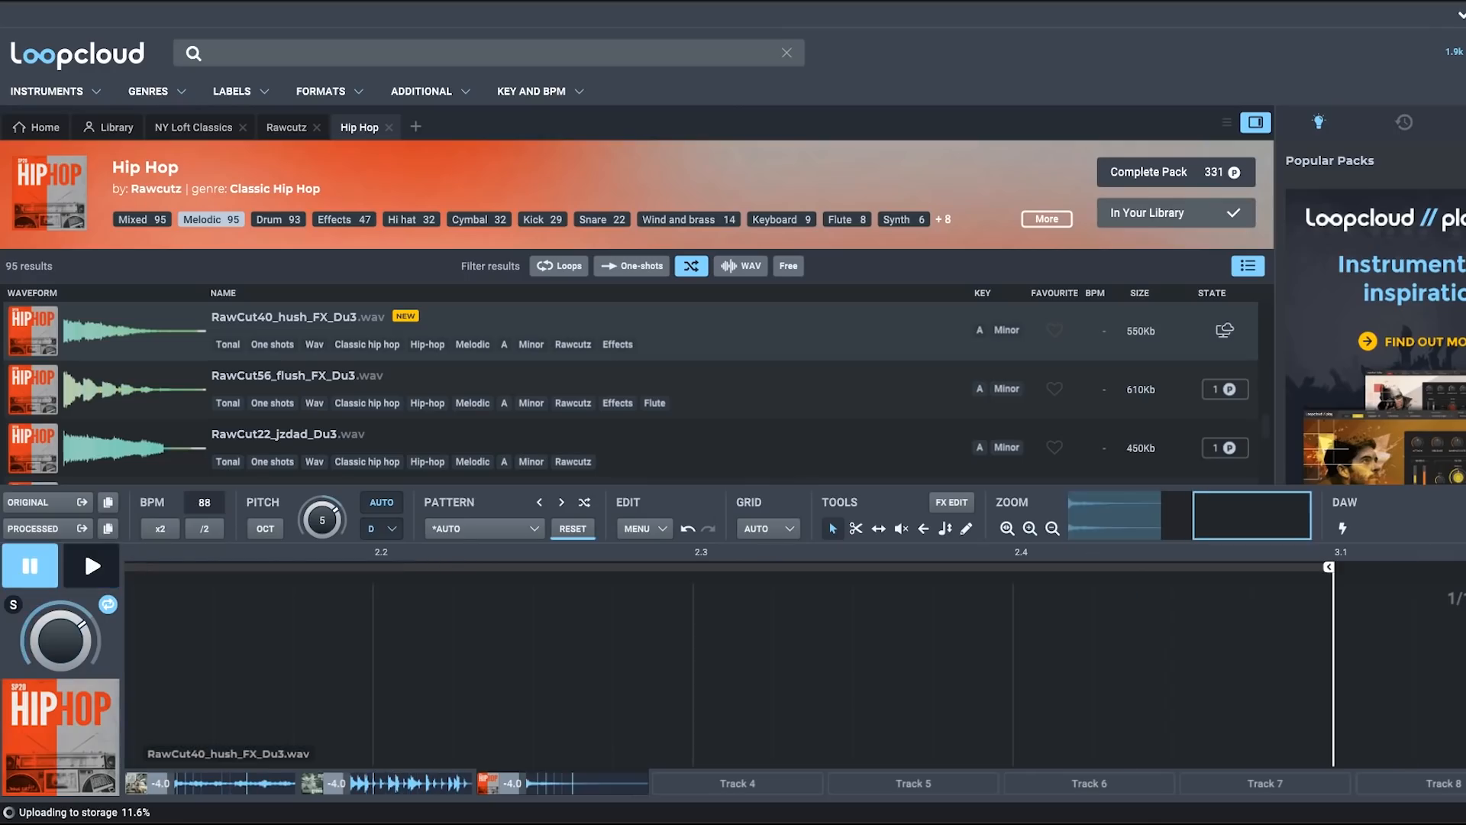
key(space)
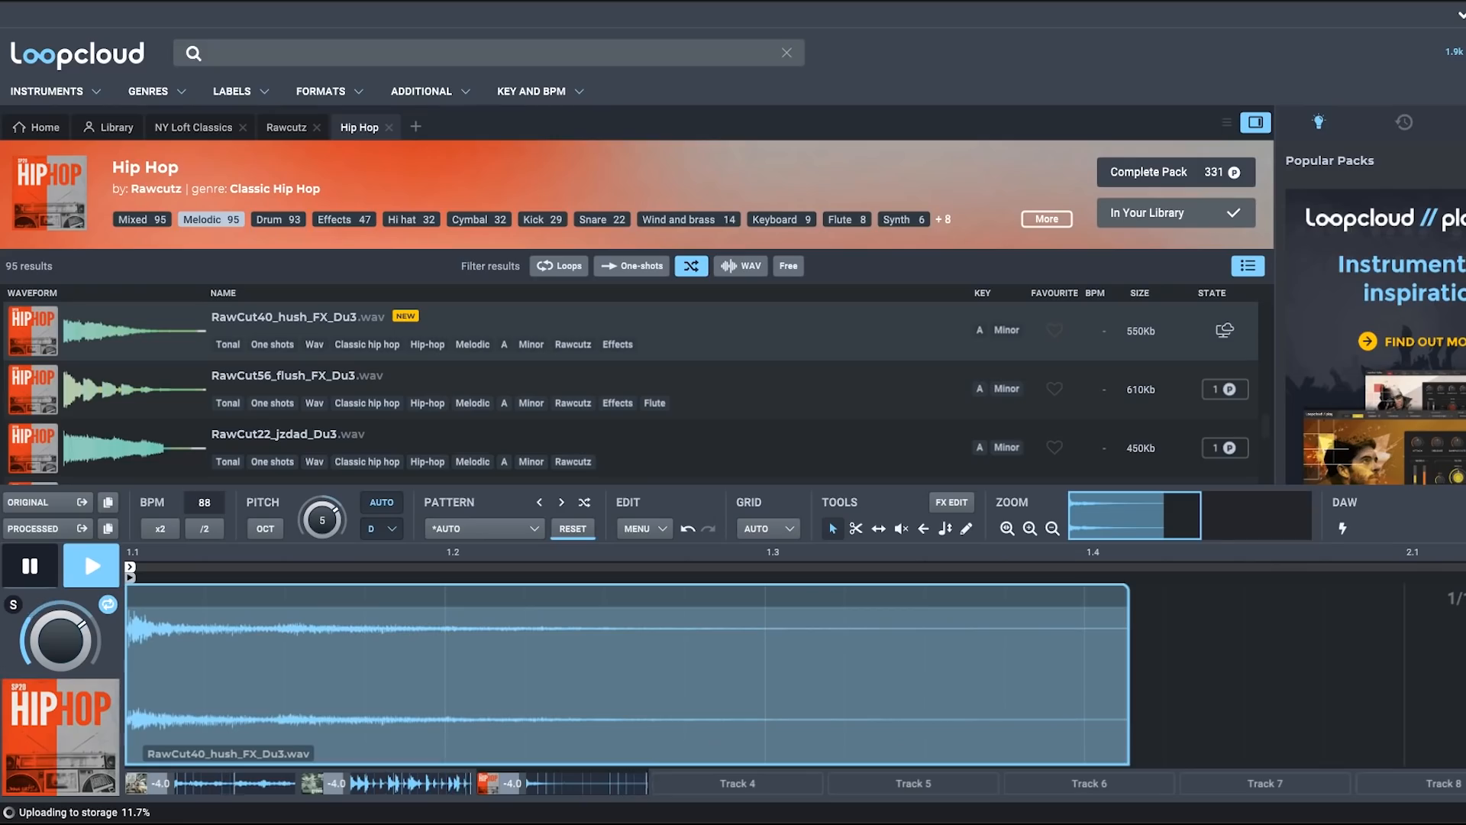
key(space)
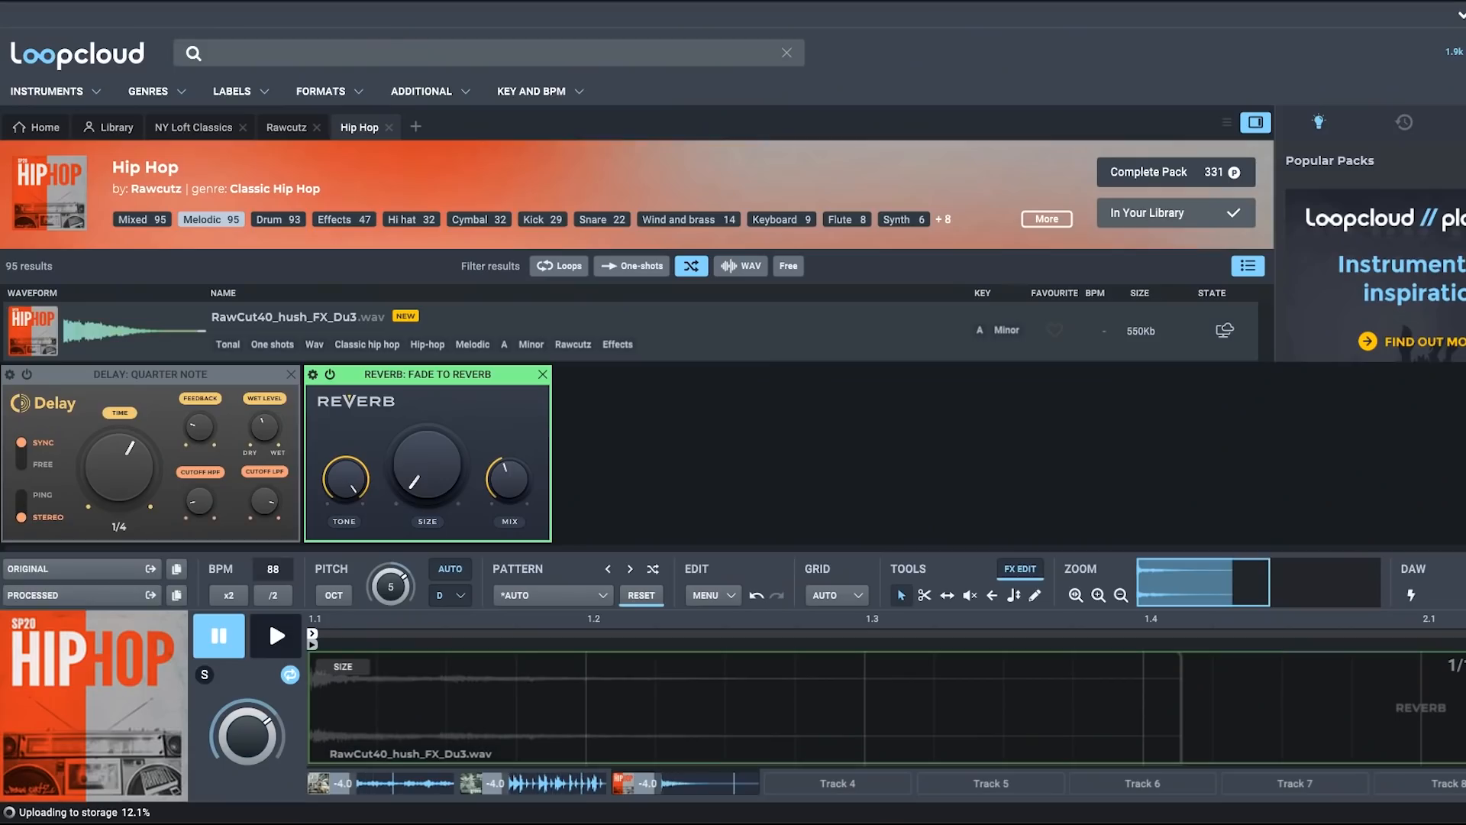
- Listen to the Delay and Reverb effects on RawCut40_hush_FX_Du3.wav and close the effects editor
key(space)
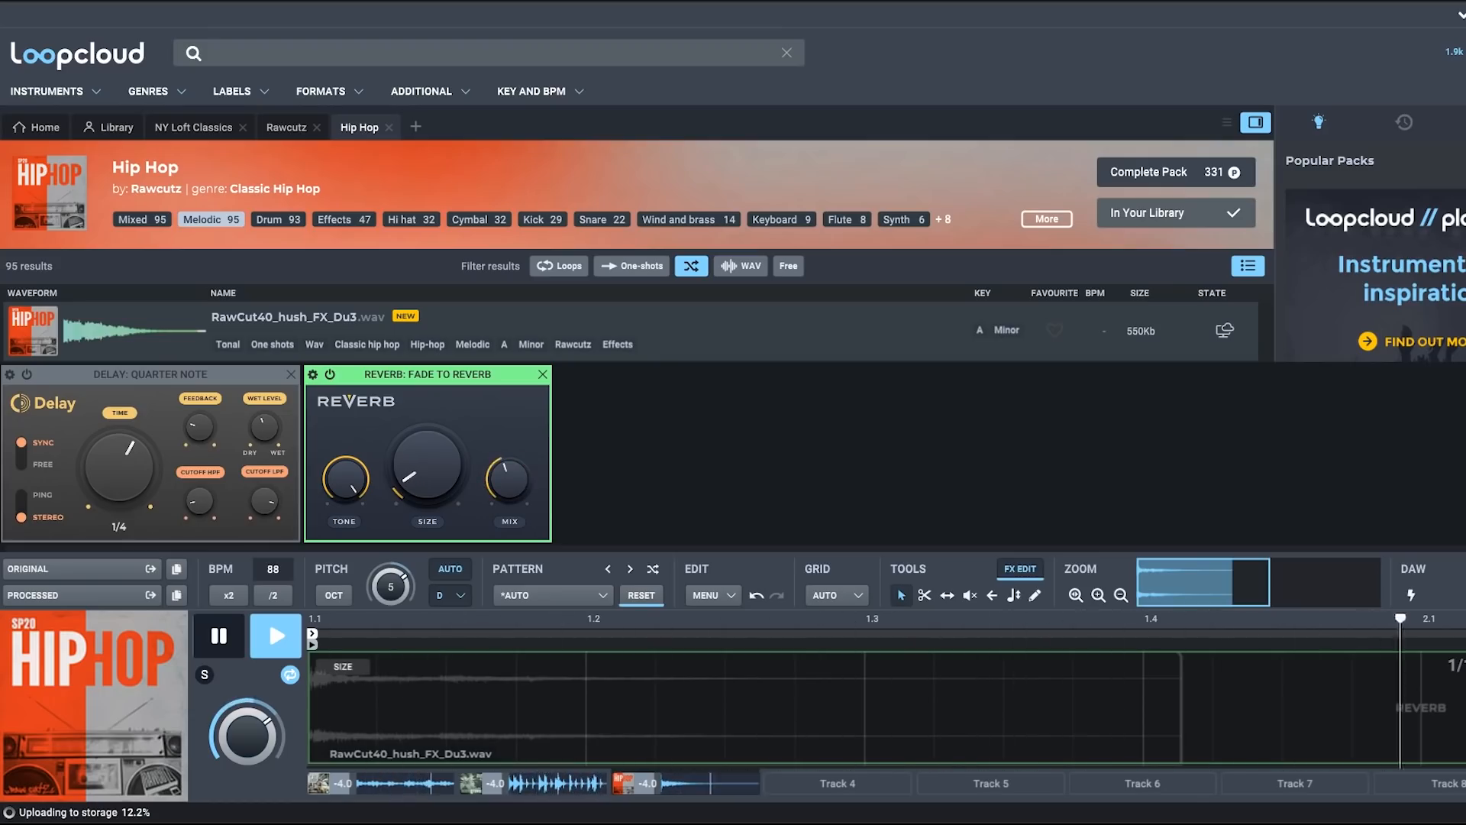
click(1020, 569)
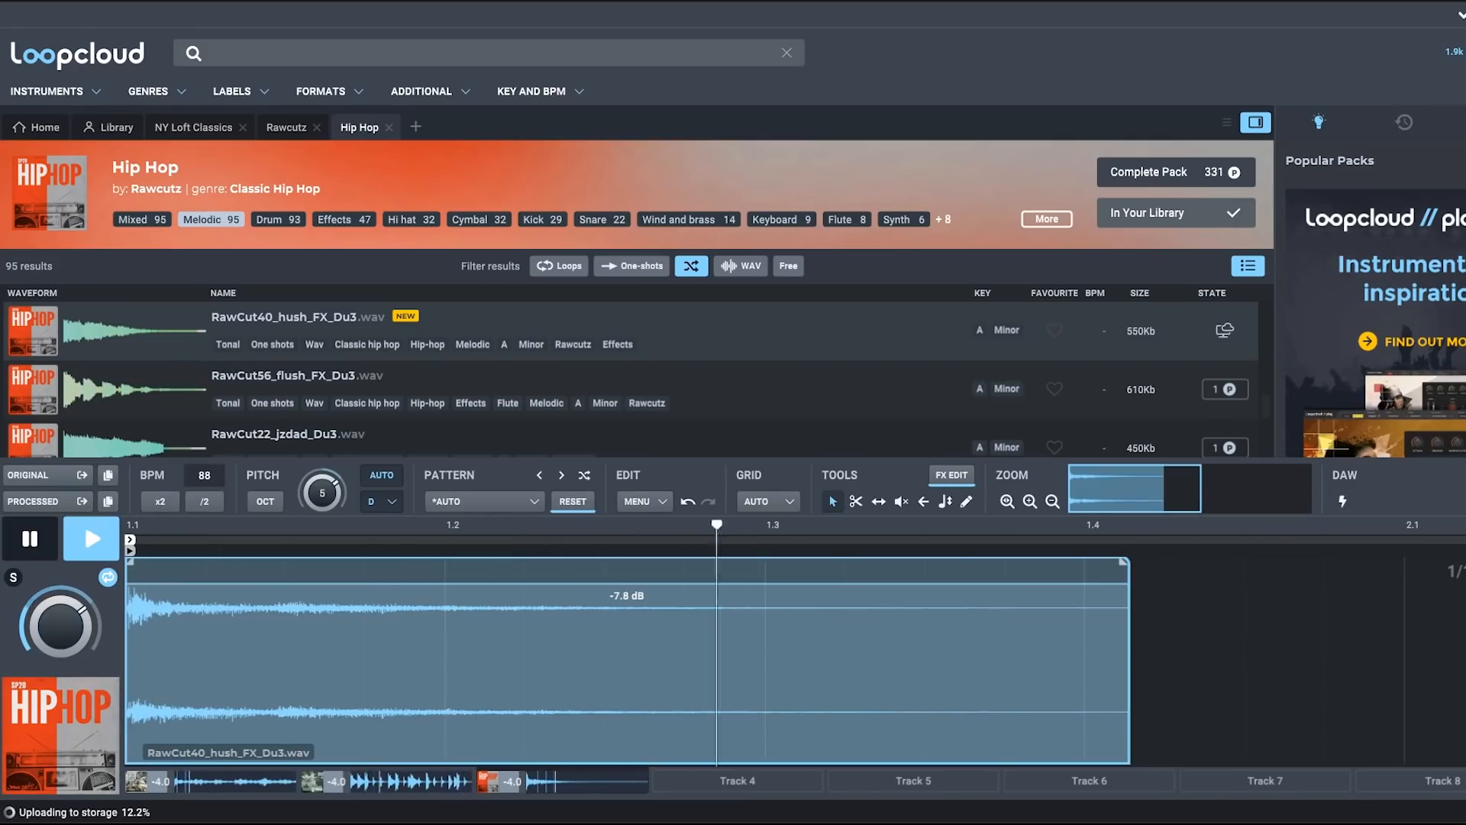
- Filter the Home Grown pack to saxophone sounds, load RawCut62_Chill-Sax-Fw2.wav onto Track 4 and play it with the other tracks
scroll(634, 378, down, 5)
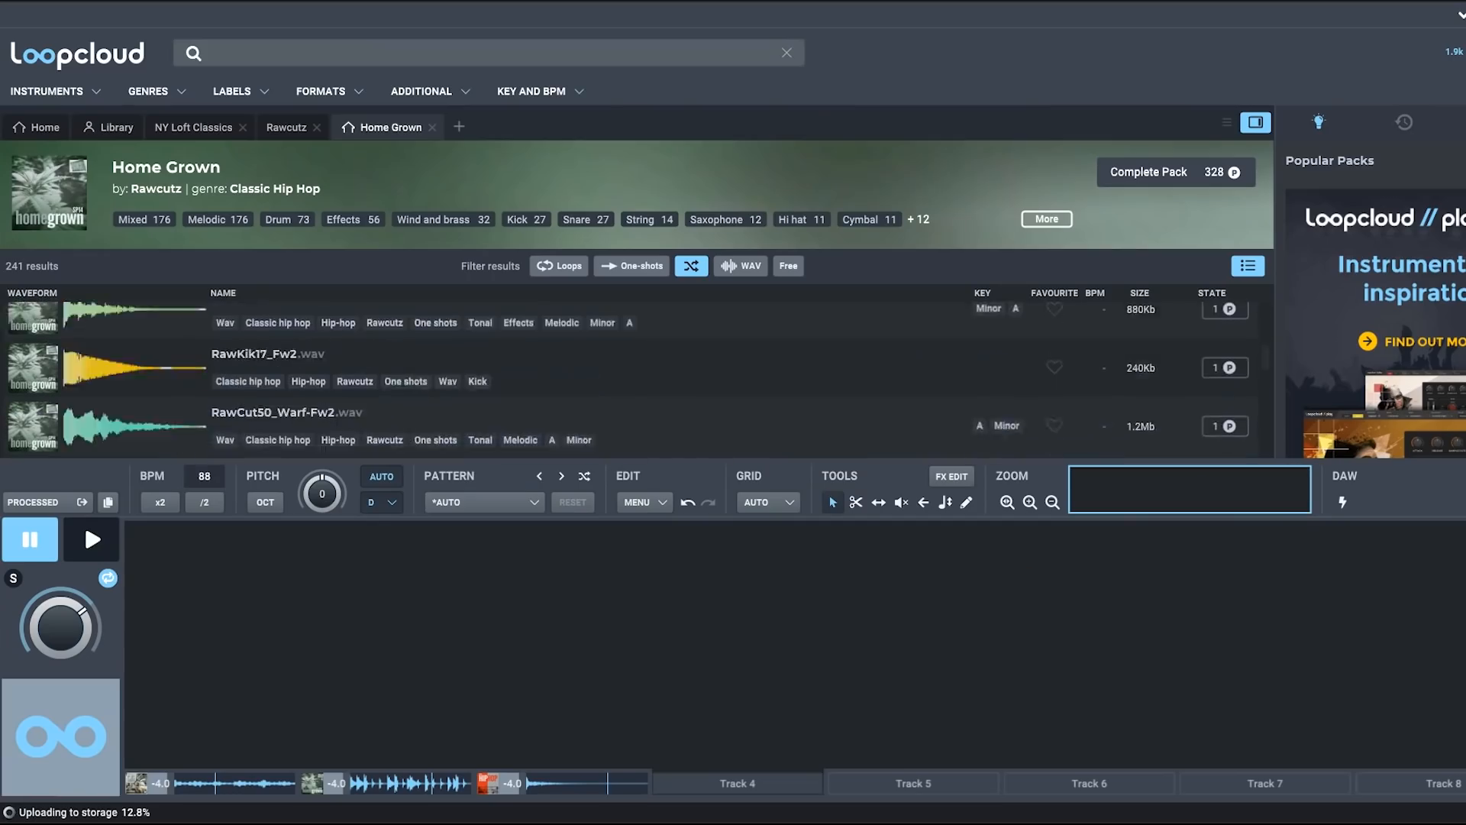
click(725, 219)
click(134, 389)
key(space)
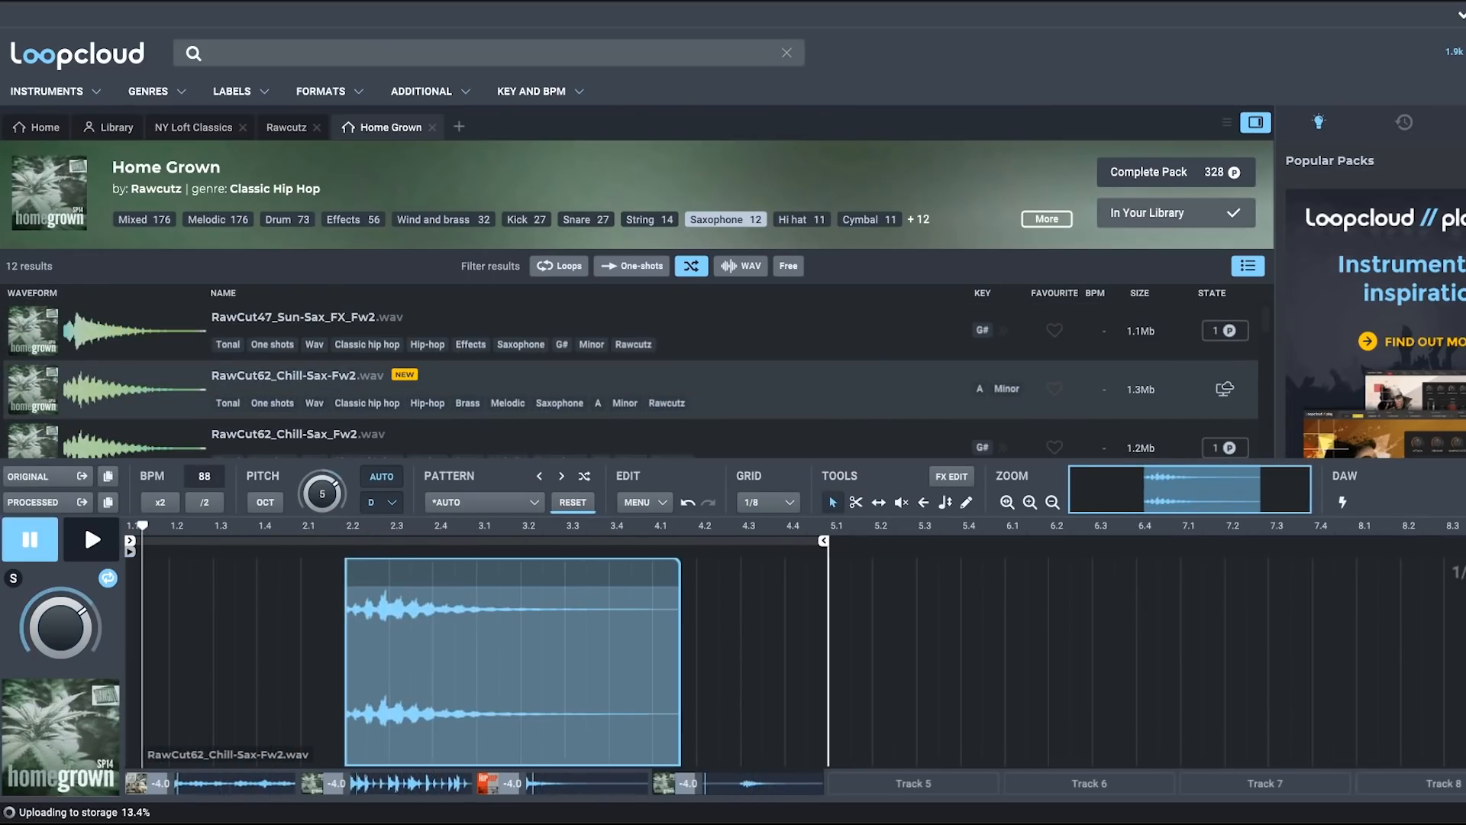
key(space)
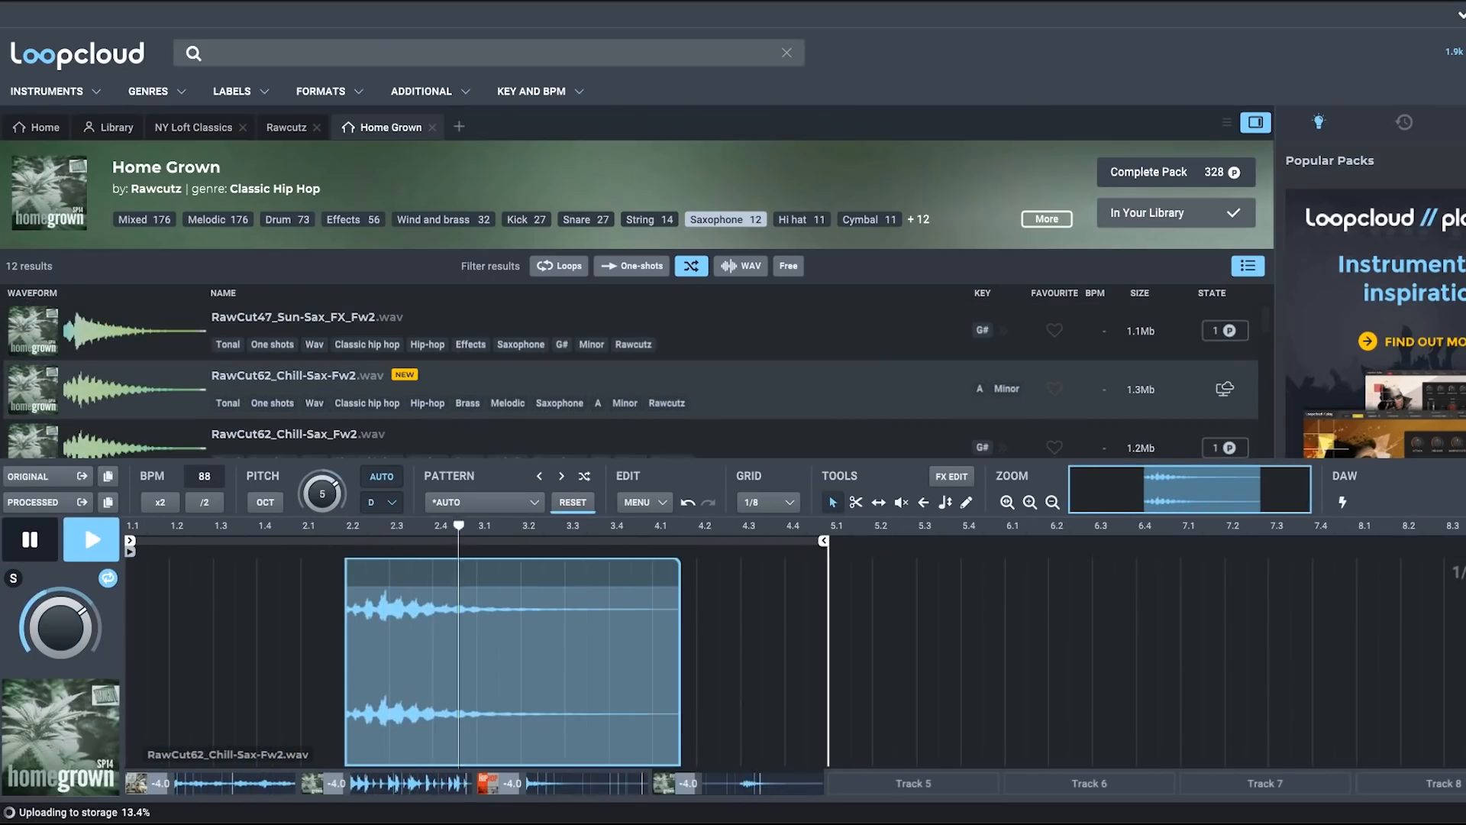
key(space)
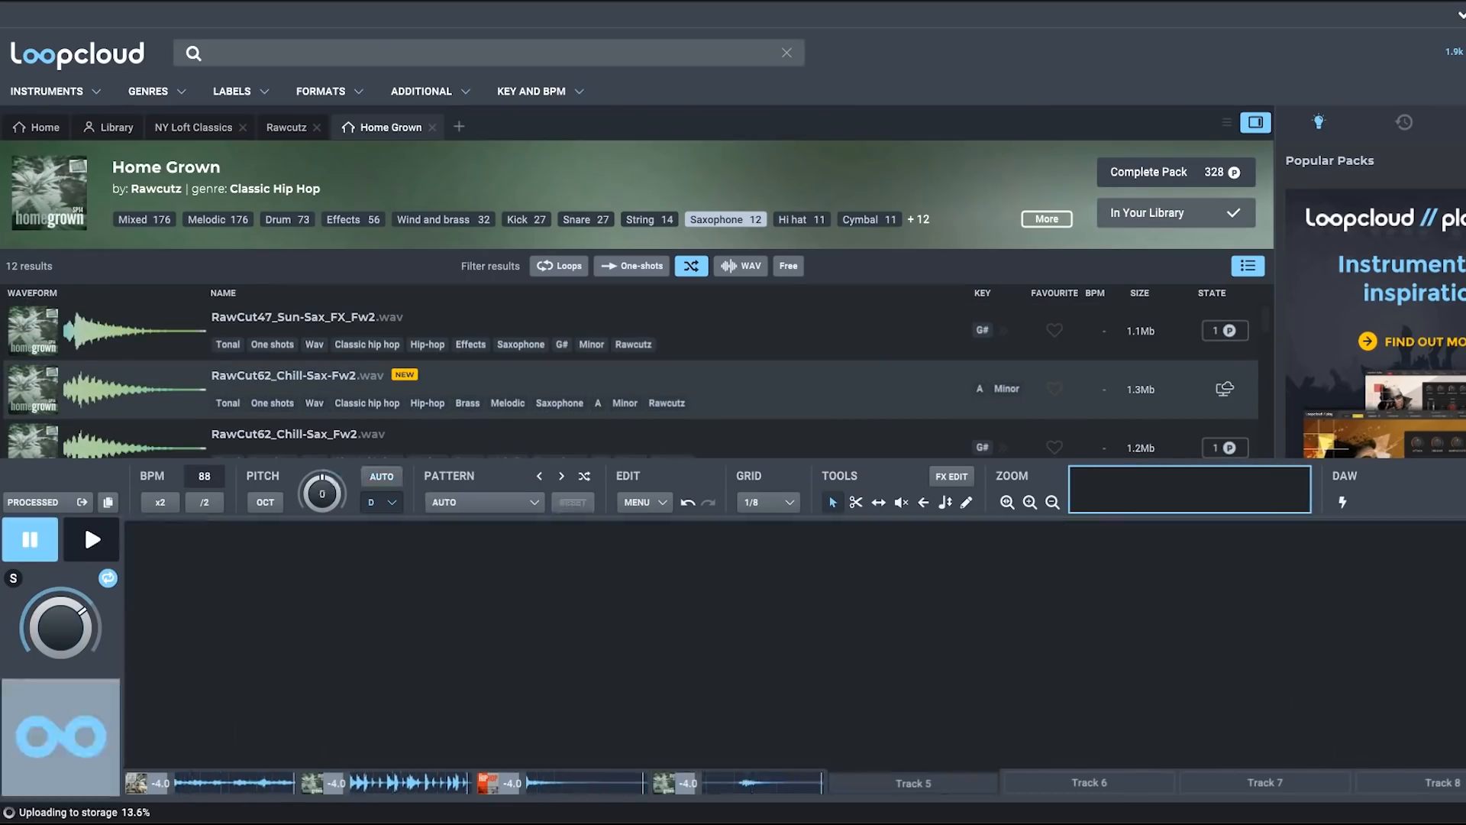
- For RawCut70_Sax-Light_Fw2.wav on Track 5, lower the volume of the clip at the end of bar 4 and toggle octave pitch shifting
scroll(630, 379, down, 3)
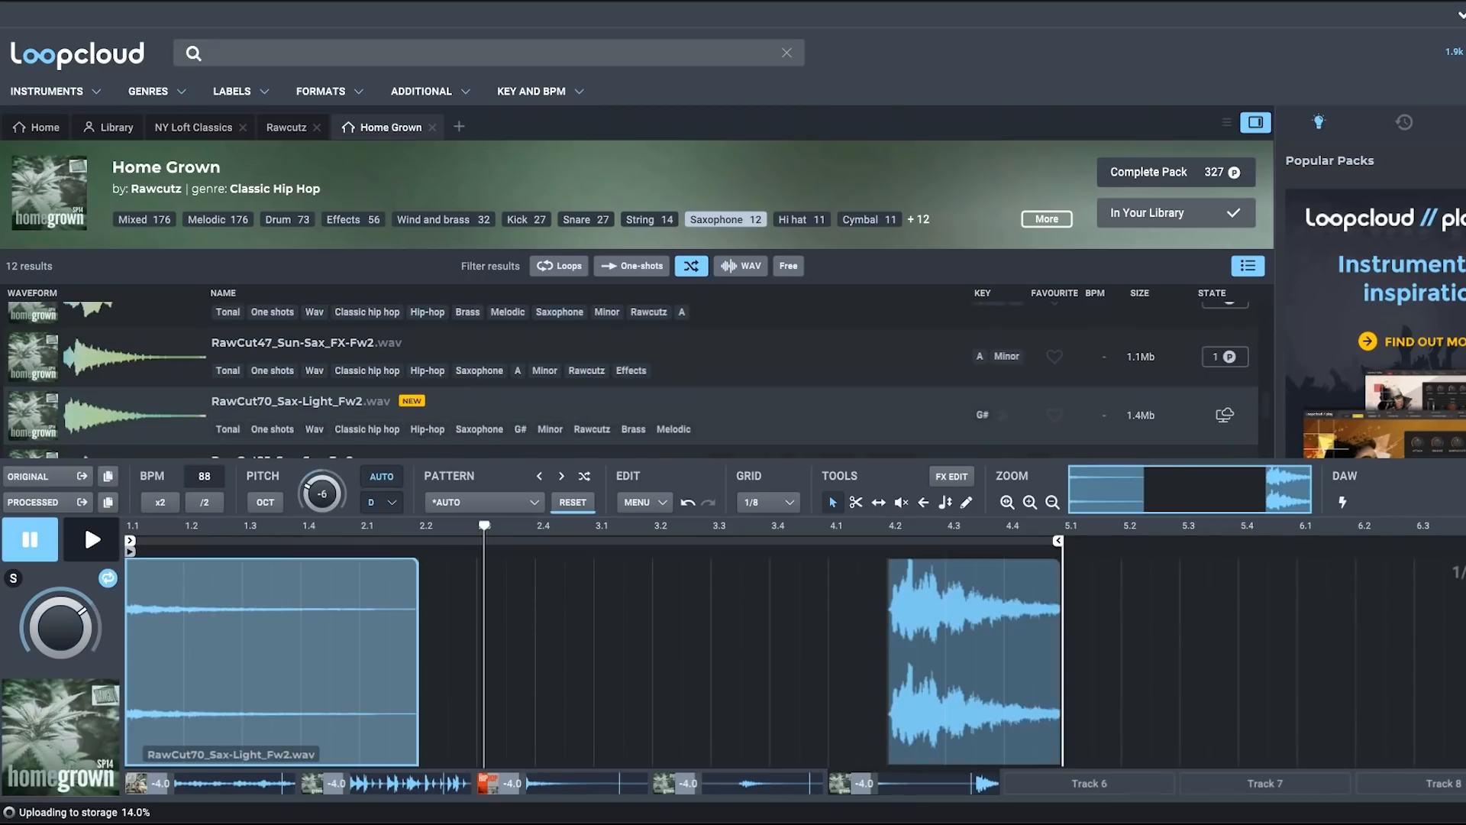
key(space)
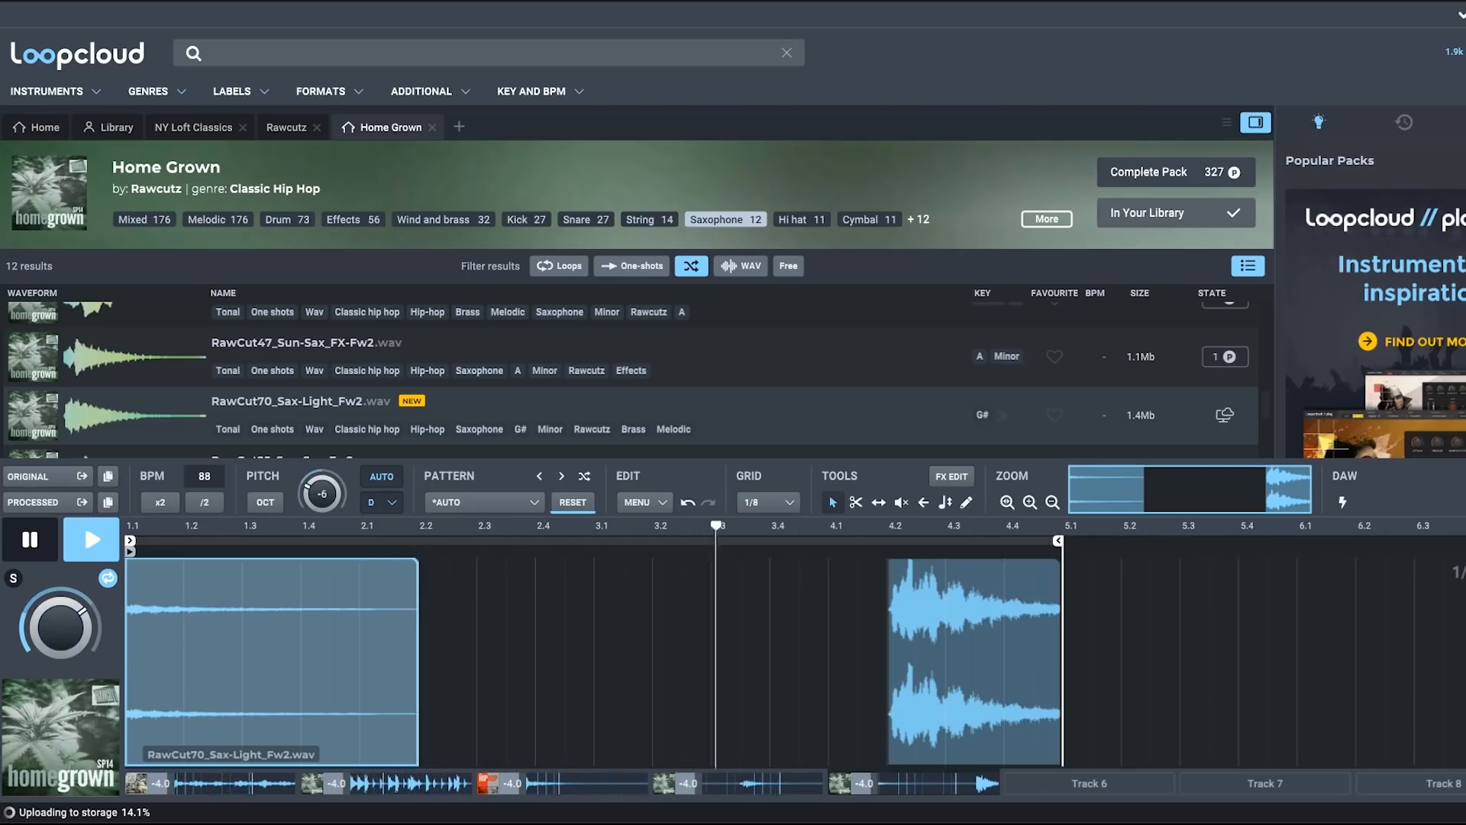
drag(974, 560, 974, 586)
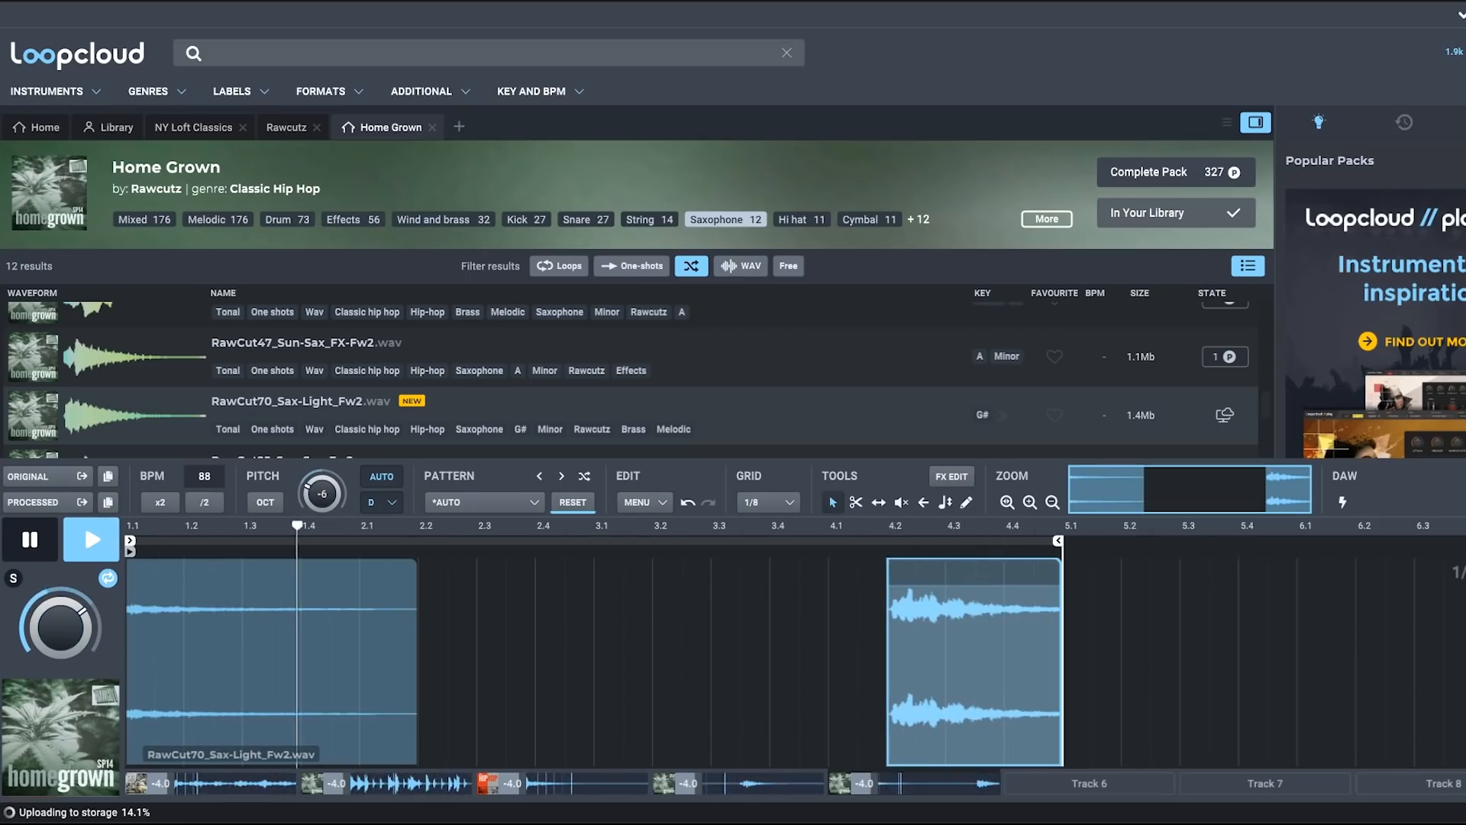
click(265, 503)
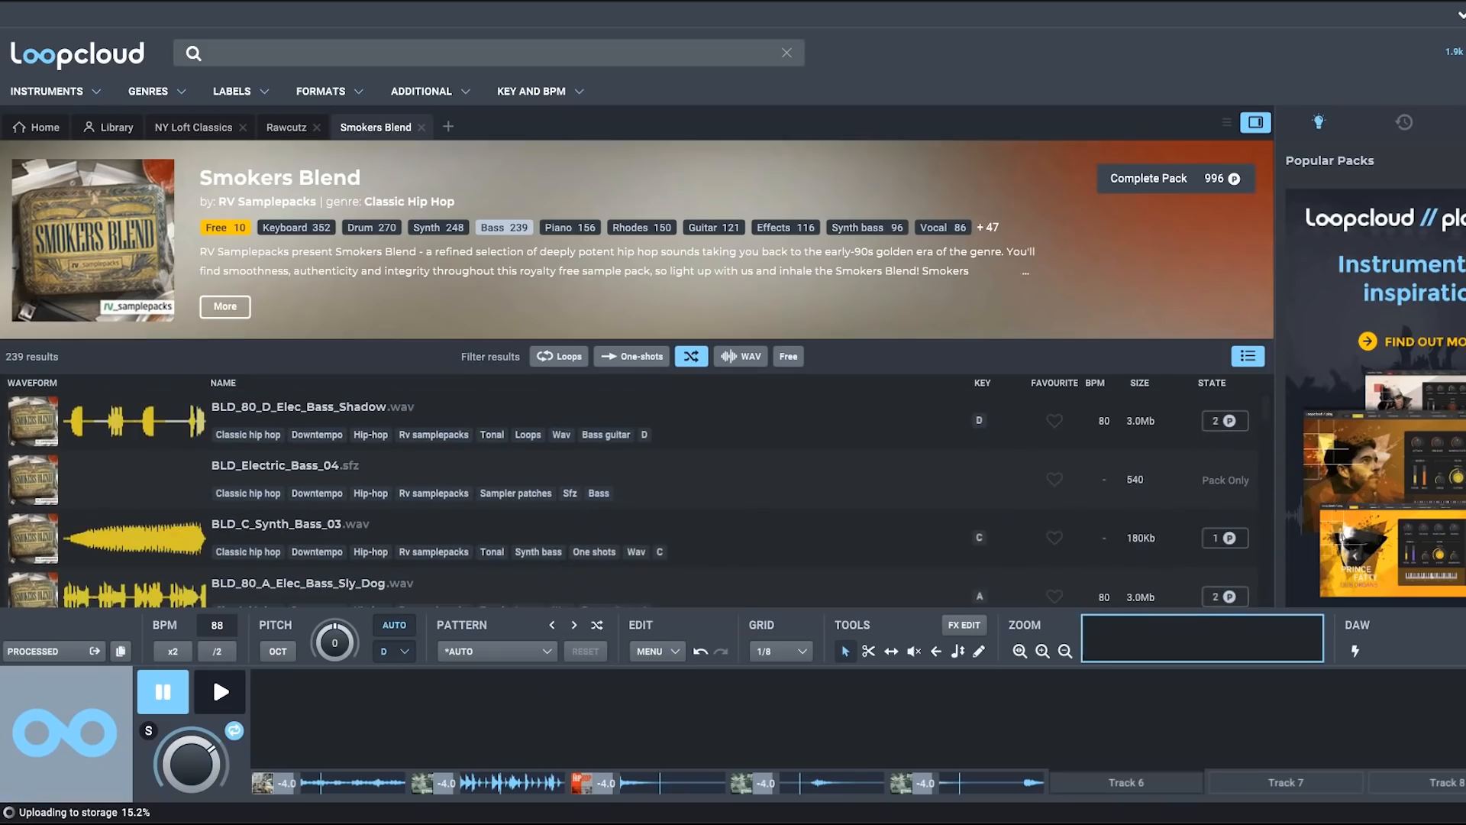
- Audition Smokers Blend bass sounds and place BLD_80_C_Syn_Bass_Sputter.rx2 on Track 6, keeping only a short clip at the end of bar 4
click(631, 538)
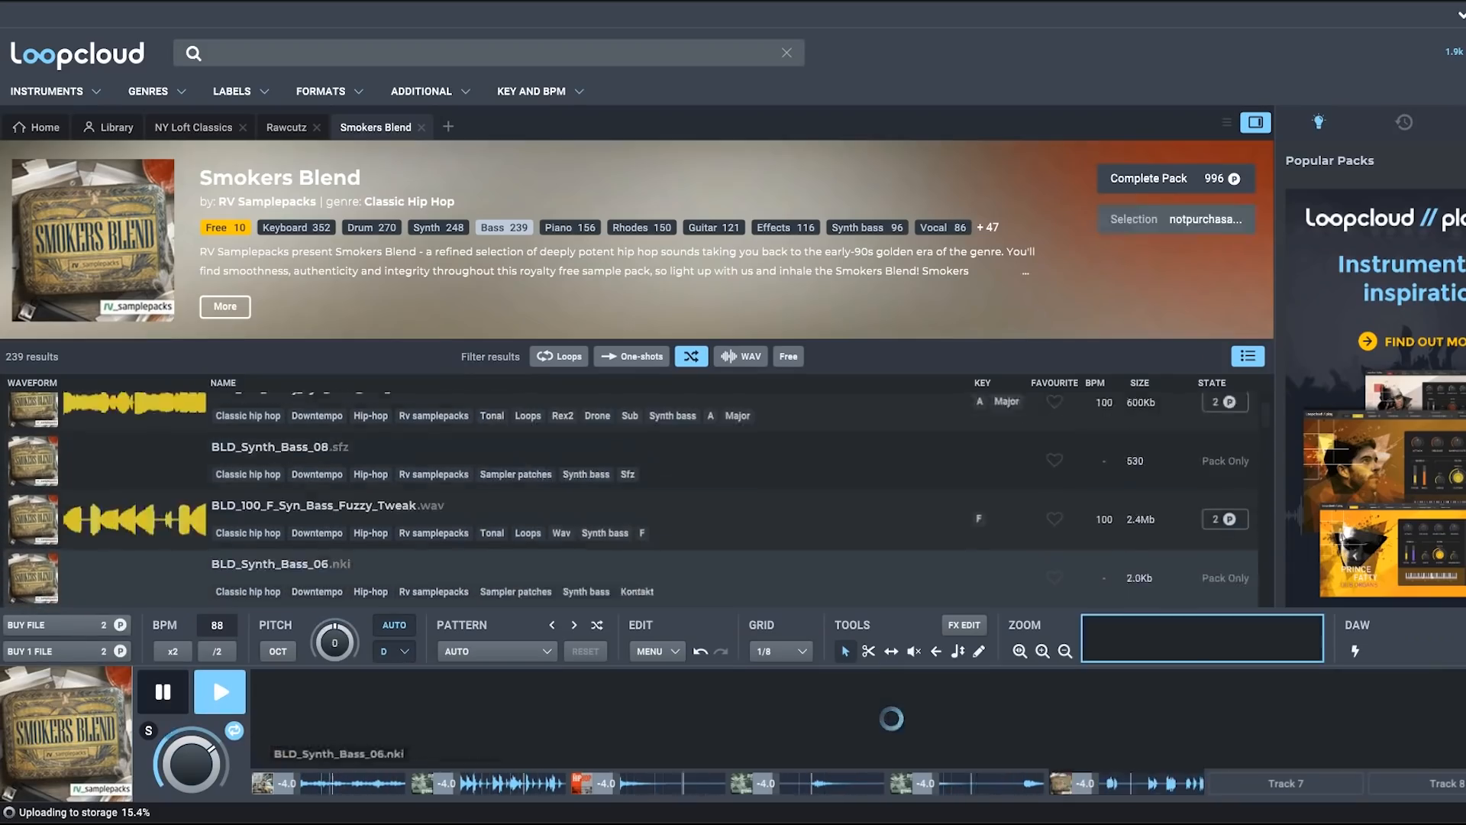
drag(254, 735, 1198, 736)
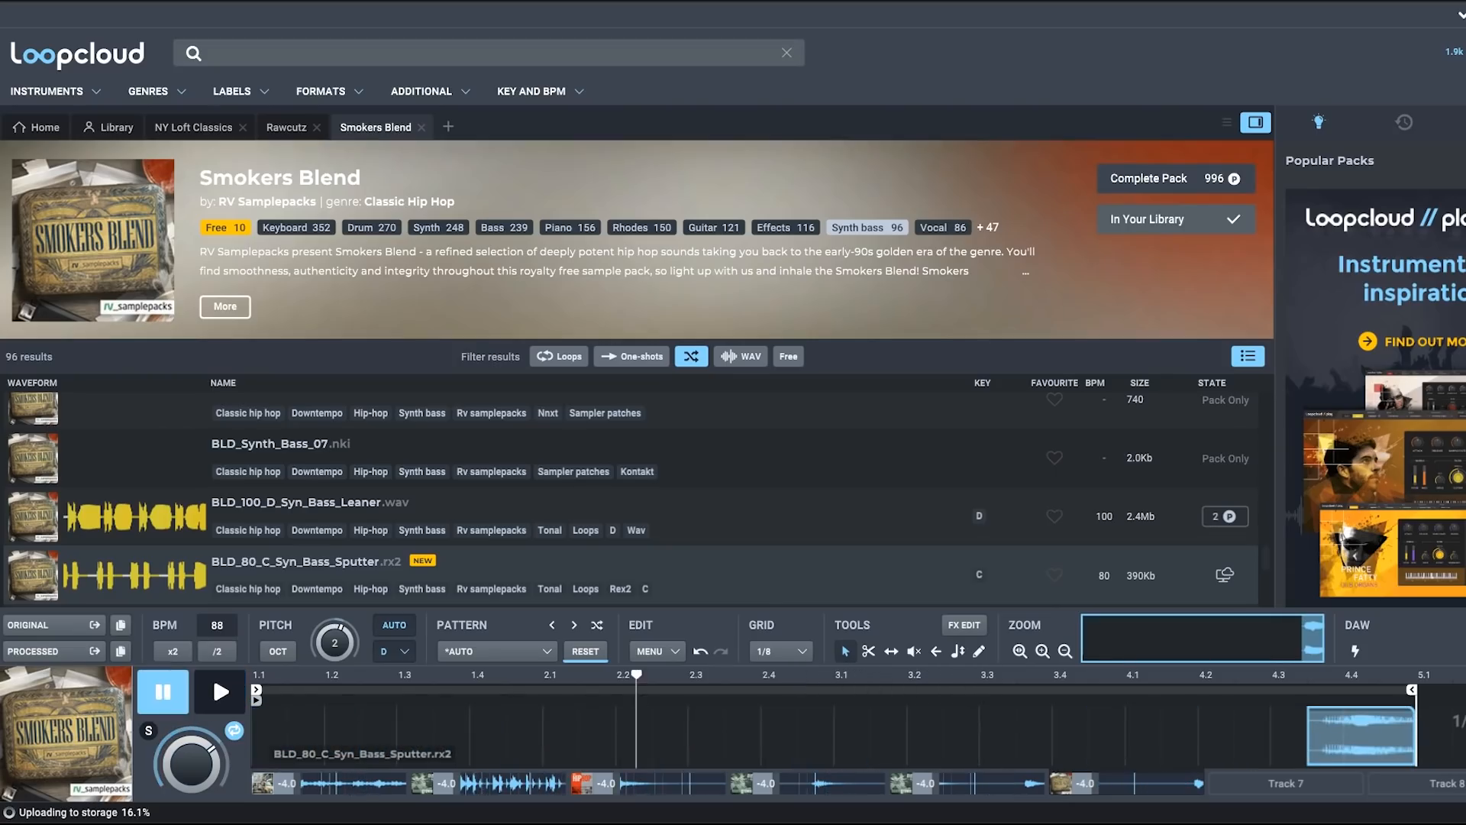
key(space)
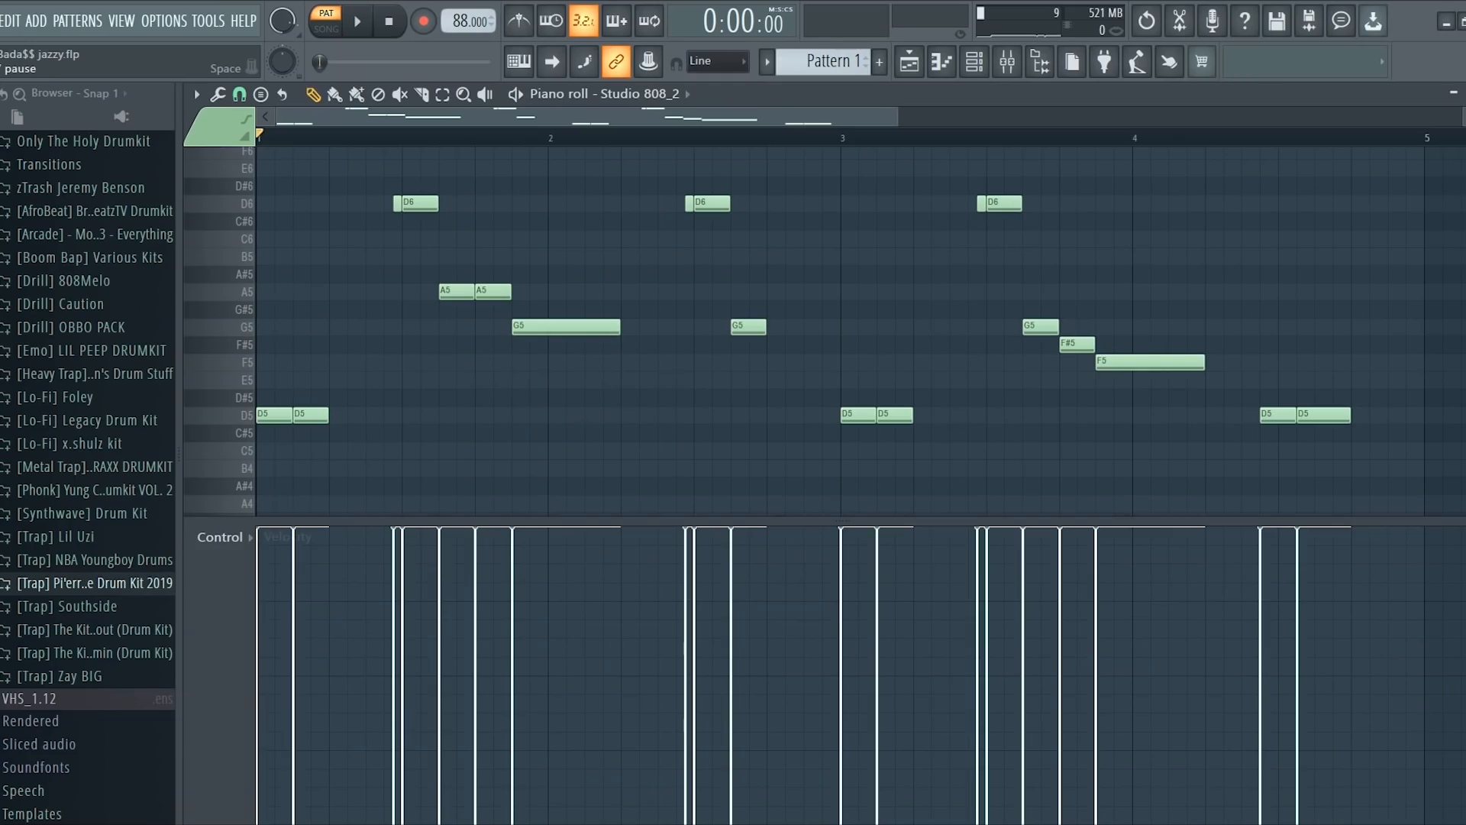
- Switch to FL Studio and play the Studio 808_2 bass pattern in the piano roll
key(space)
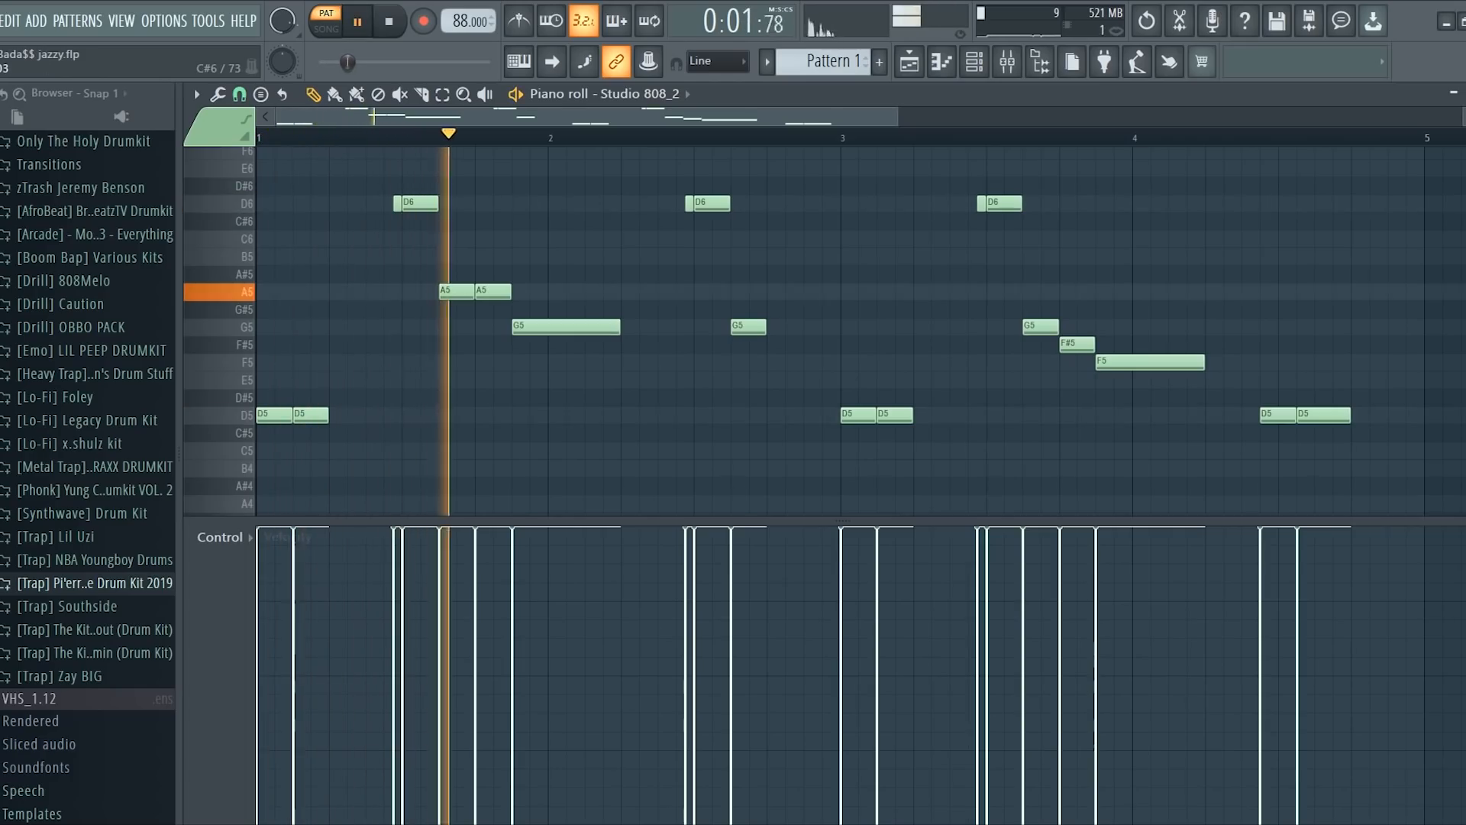